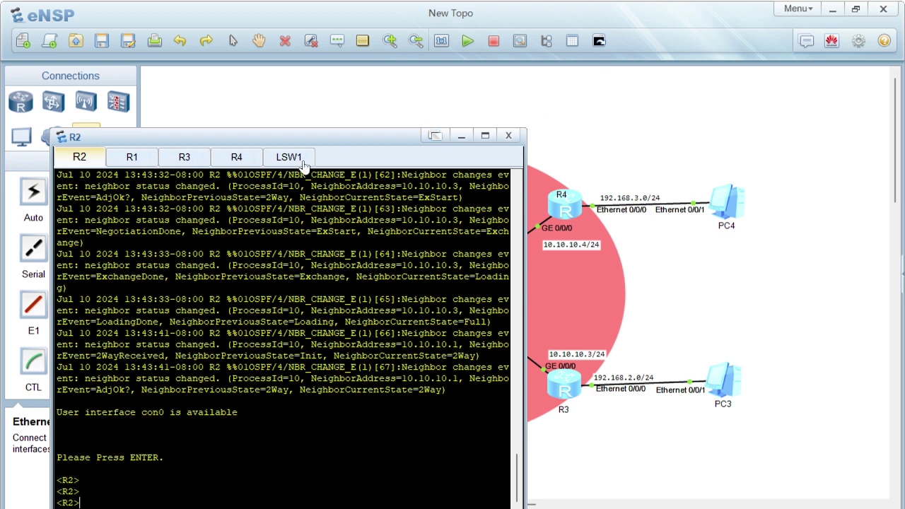
# - Clear the R2 console and run display ospf peer to list its OSPF neighbors
pyautogui.rightClick(184, 317)
pyautogui.click(219, 357)
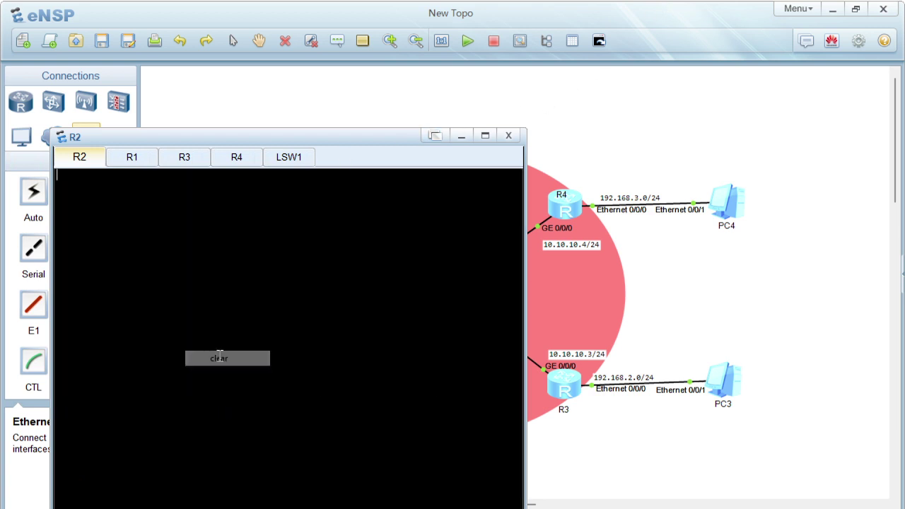
pyautogui.press('Return')
pyautogui.press('Return')
pyautogui.press('Return')
pyautogui.write('displ')
pyautogui.press('Tab')
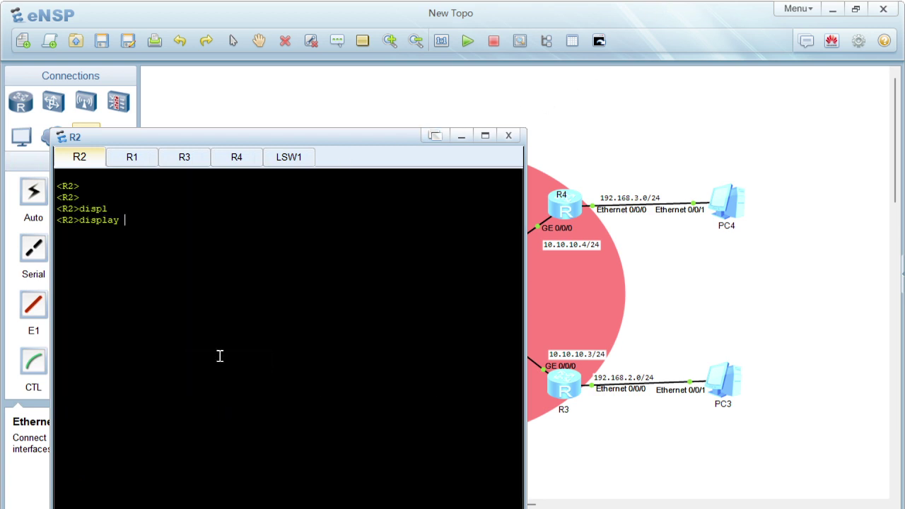
pyautogui.write('osp')
pyautogui.press('Tab')
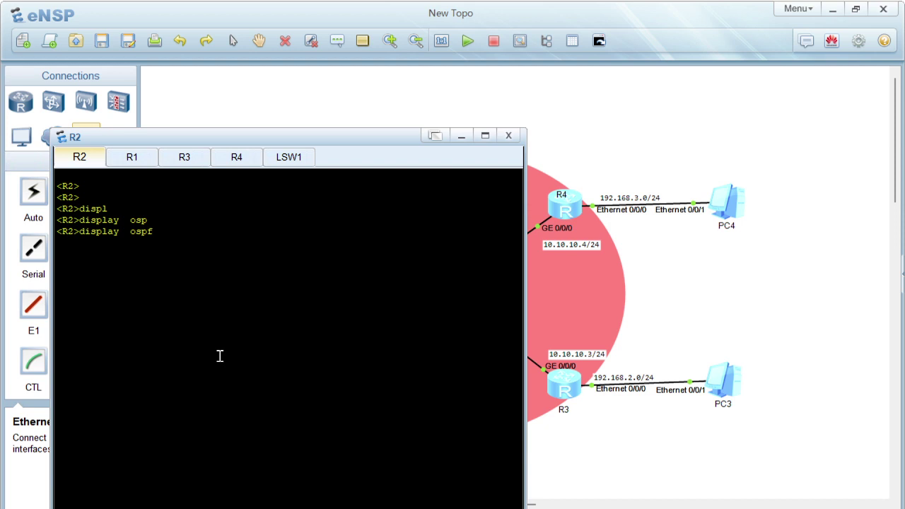
pyautogui.write('pe')
pyautogui.press('Tab')
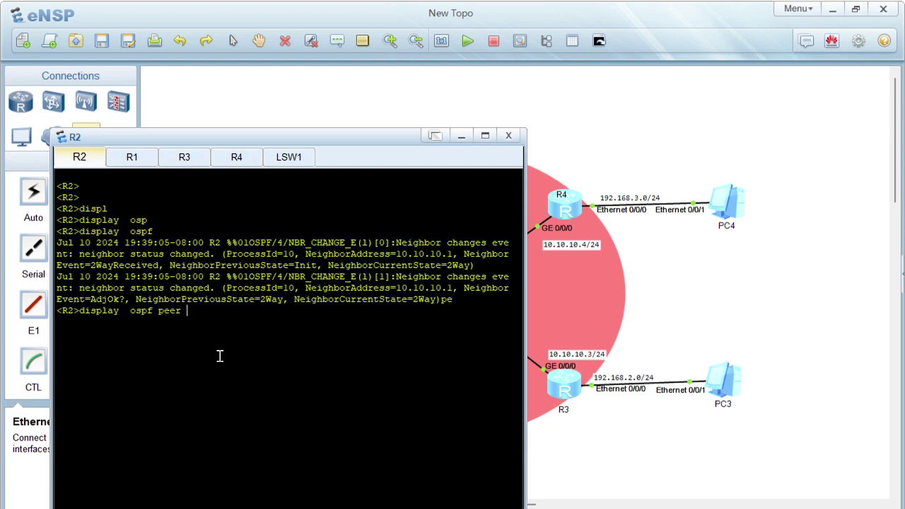
pyautogui.press('Return')
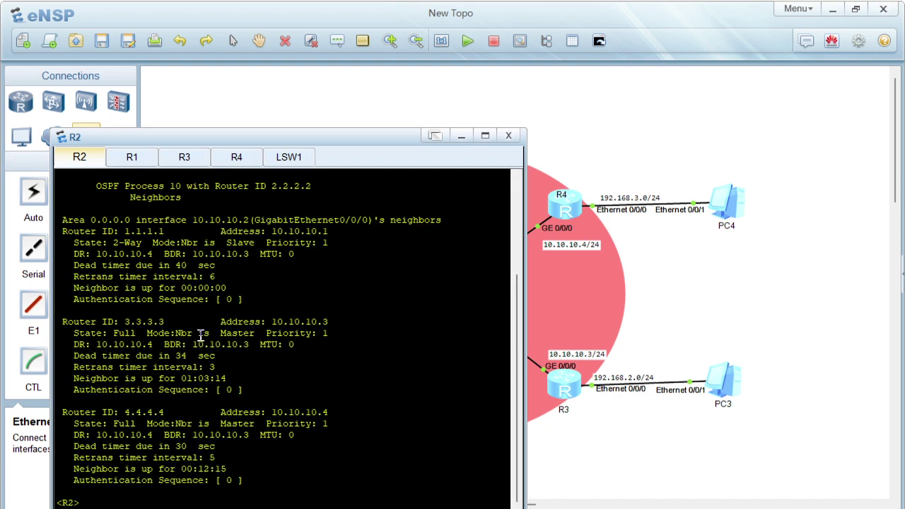
# - Examine the DR and BDR addresses and the router IDs in R2's OSPF neighbor listing
pyautogui.moveTo(62, 220); pyautogui.dragTo(304, 464)
pyautogui.click(265, 354)
pyautogui.moveTo(99, 254); pyautogui.dragTo(144, 254)
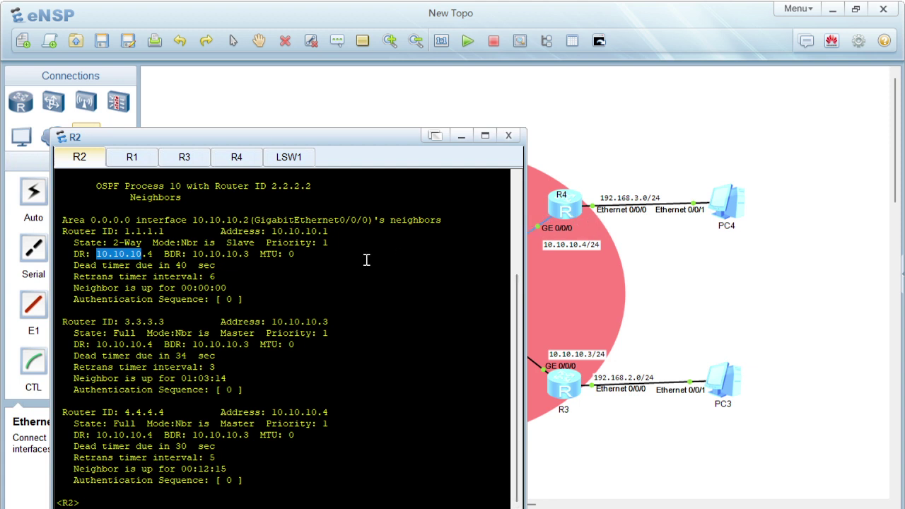
pyautogui.moveTo(193, 254); pyautogui.dragTo(249, 255)
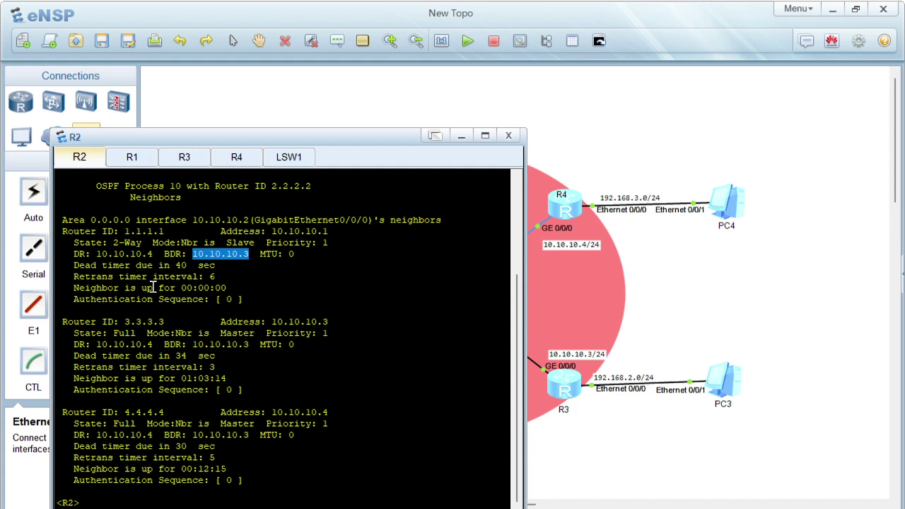
pyautogui.moveTo(107, 255); pyautogui.dragTo(149, 259)
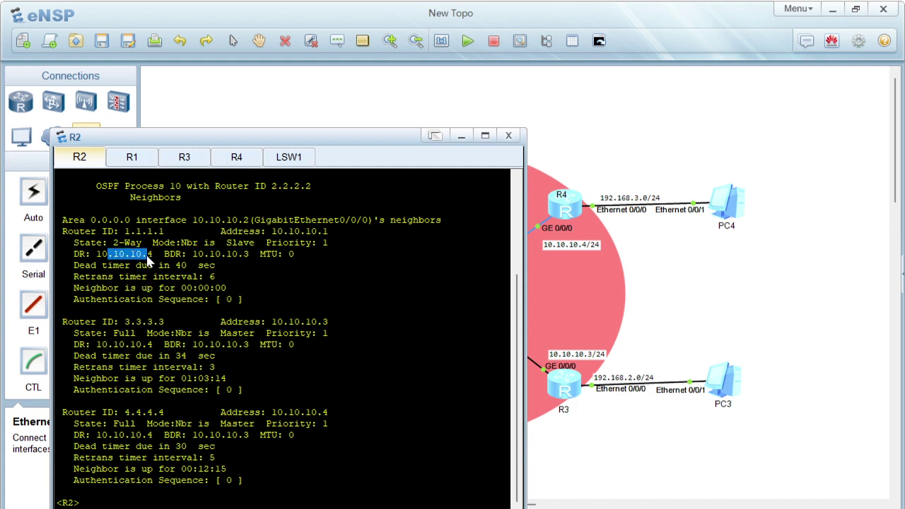
pyautogui.moveTo(130, 322); pyautogui.dragTo(165, 323)
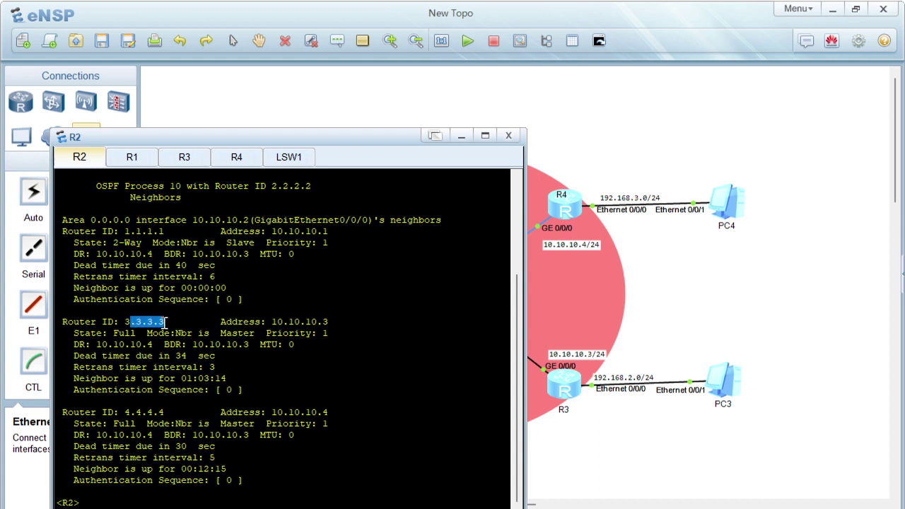
pyautogui.click(121, 409)
pyautogui.moveTo(121, 408); pyautogui.dragTo(173, 411)
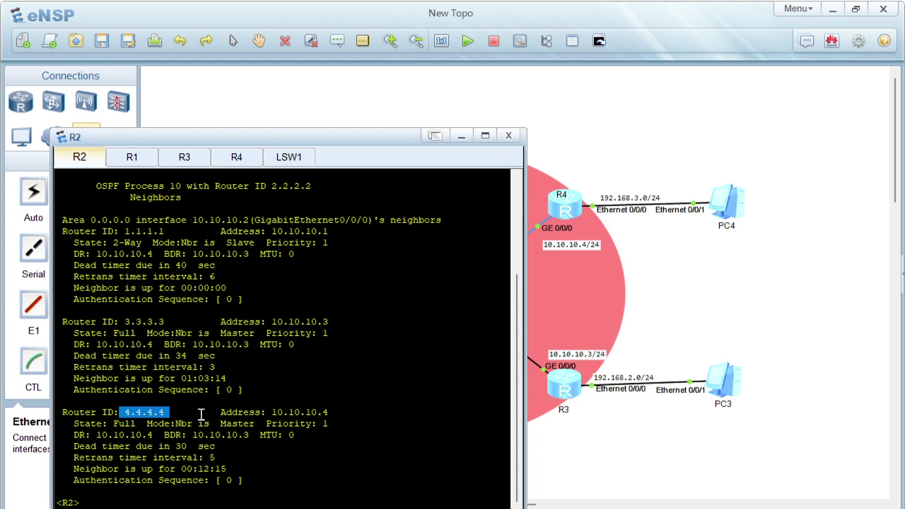
# - Run display ospf interface on R2
pyautogui.write('displ')
pyautogui.press('Tab')
pyautogui.write('osp')
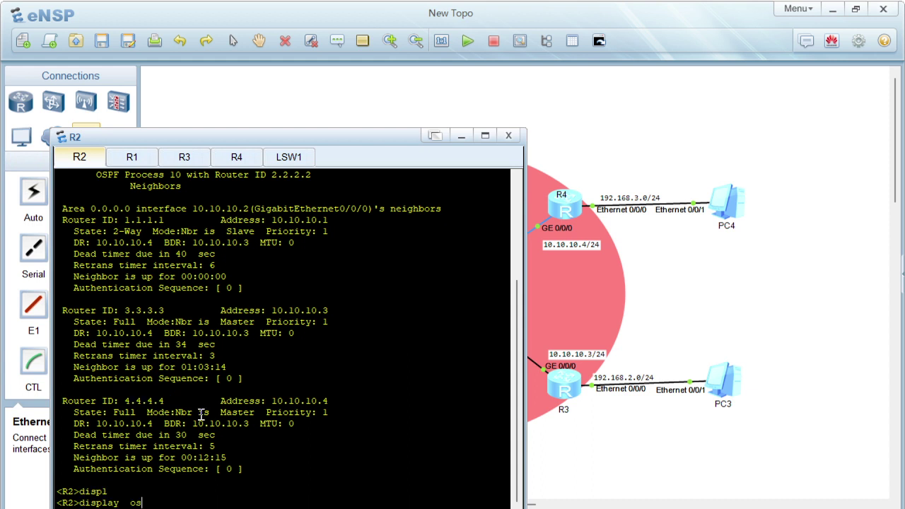
pyautogui.press('Tab')
pyautogui.write('interf')
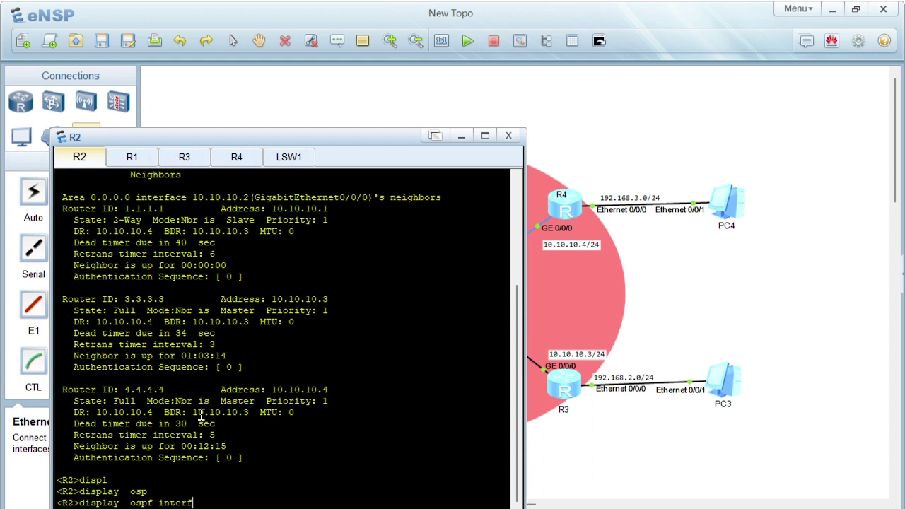
pyautogui.press('Tab')
pyautogui.press('Return')
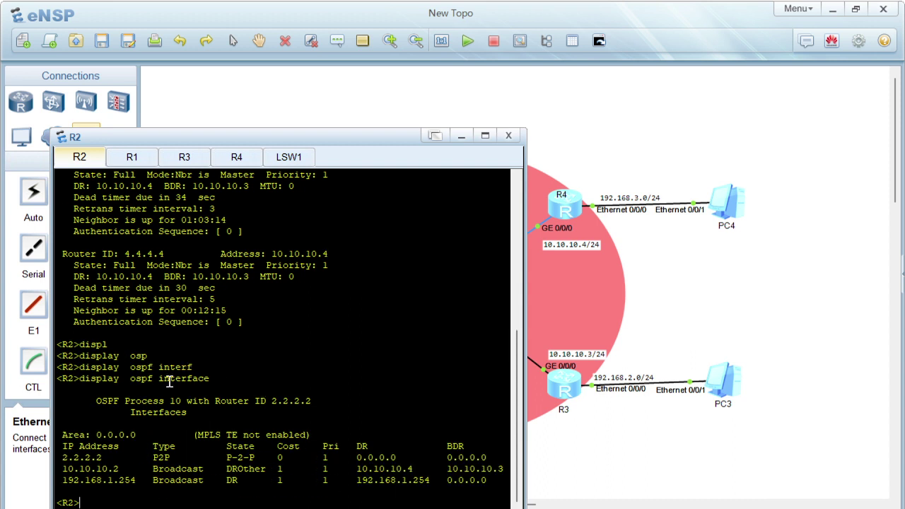
# - Examine the states of R2's 10.10.10.2 and 192.168.1.254 interfaces, and compare the priorities of its OSPF neighbors
pyautogui.moveTo(325, 468); pyautogui.dragTo(338, 479)
pyautogui.click(337, 478)
pyautogui.moveTo(73, 469); pyautogui.dragTo(298, 468)
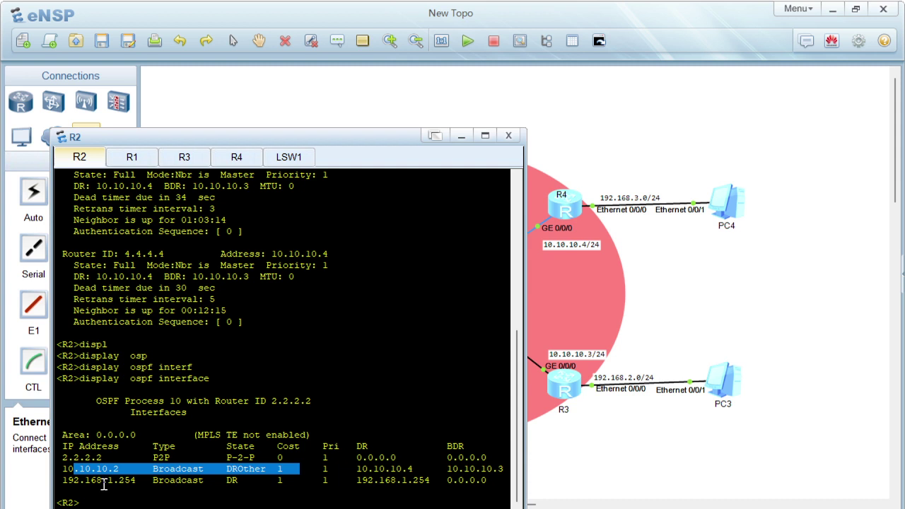
pyautogui.moveTo(103, 484); pyautogui.dragTo(253, 483)
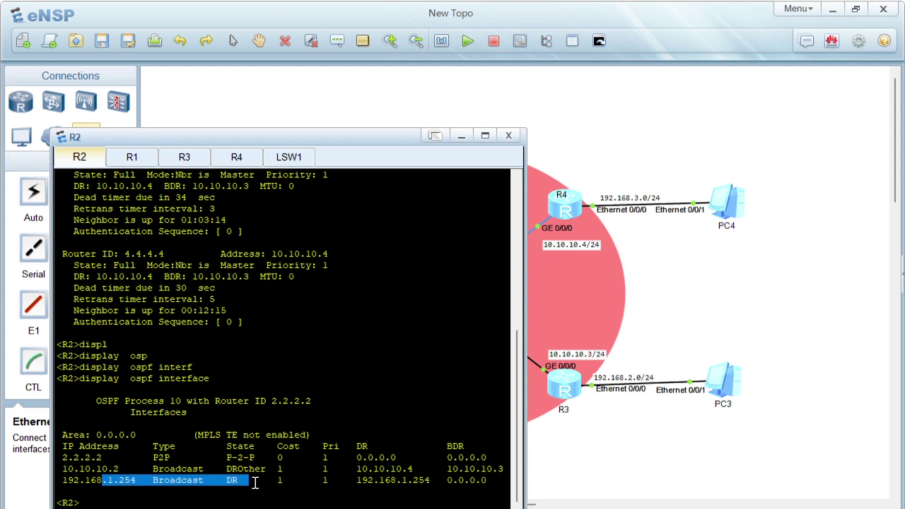
pyautogui.click(225, 486)
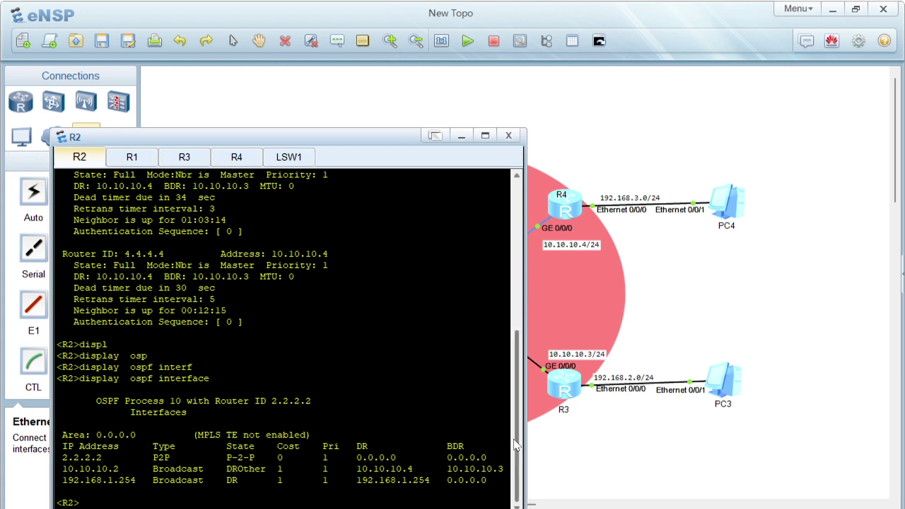
pyautogui.scroll(1, 518, 445)
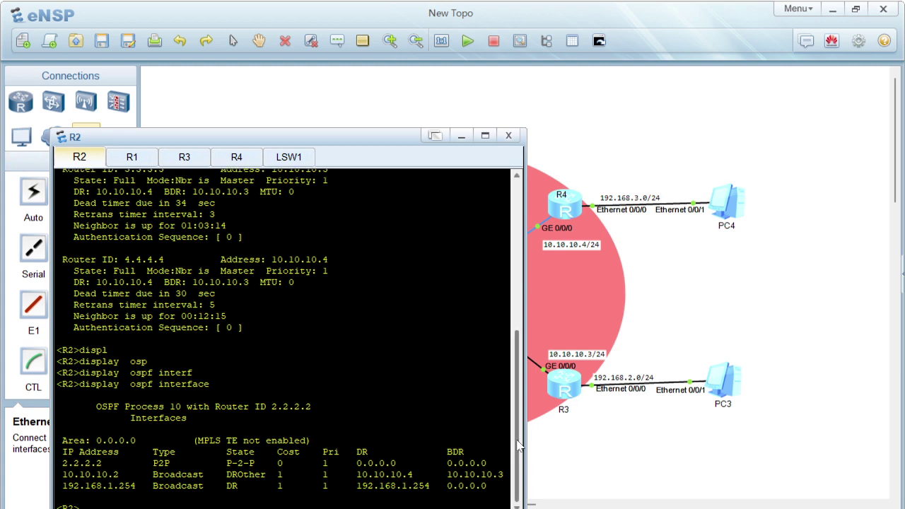
pyautogui.moveTo(517, 446); pyautogui.dragTo(499, 399)
pyautogui.moveTo(269, 357); pyautogui.dragTo(336, 357)
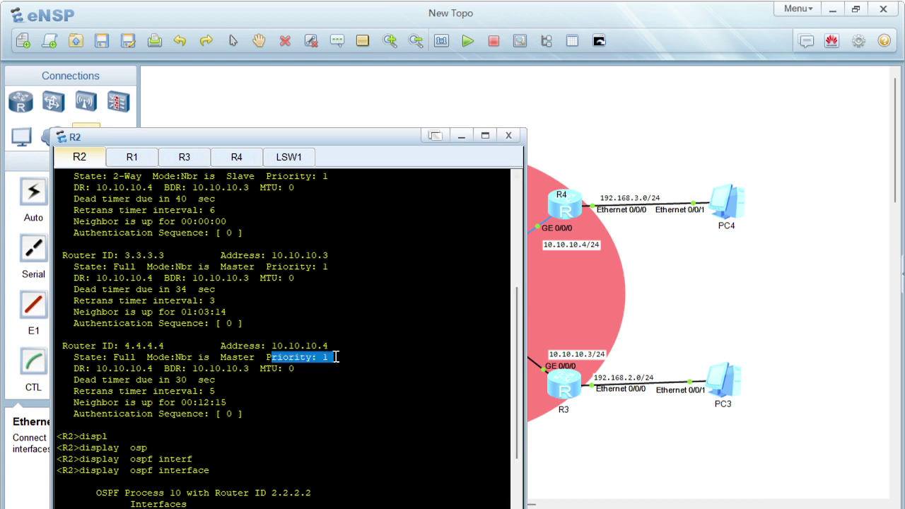
pyautogui.moveTo(266, 268); pyautogui.dragTo(338, 267)
pyautogui.scroll(3, 520, 345)
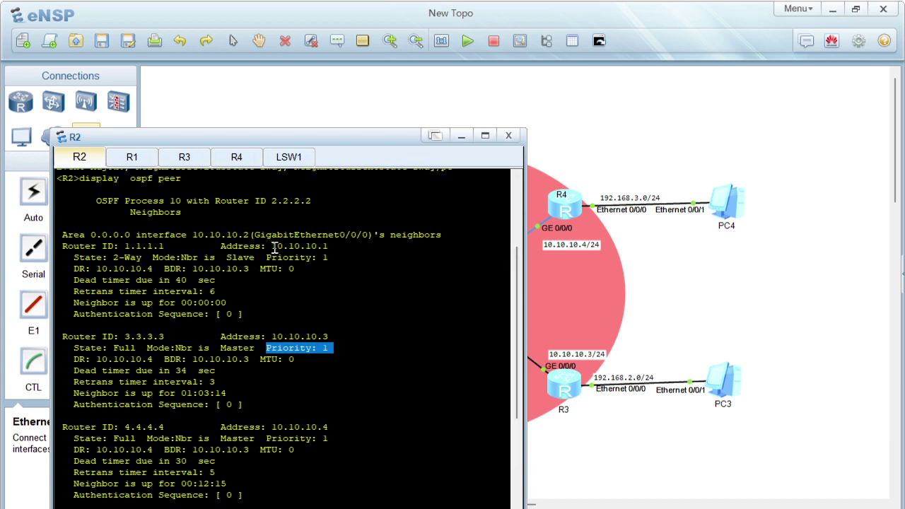
pyautogui.moveTo(272, 246); pyautogui.dragTo(332, 258)
pyautogui.scroll(-5, 328, 280)
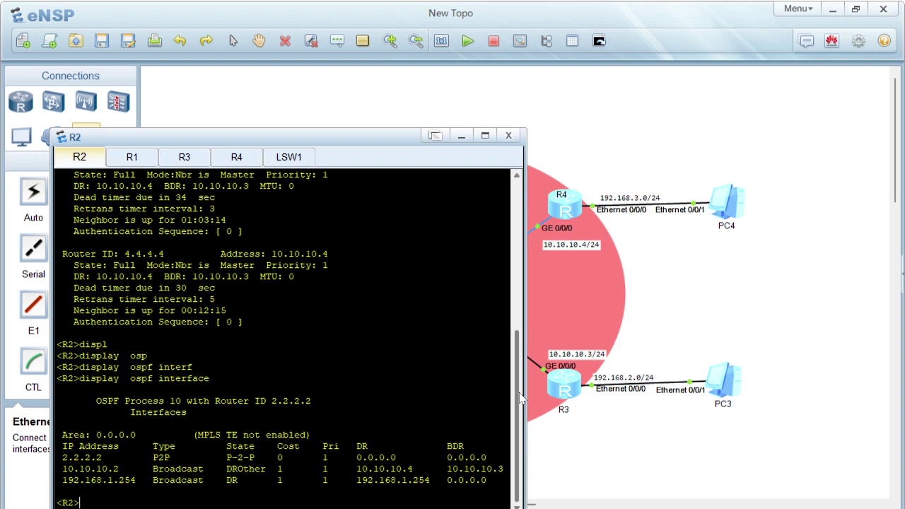
# - Open the R3 console, run display ospf peer, and check the state and DR address of neighbor 1.1.1.1
pyautogui.click(571, 339)
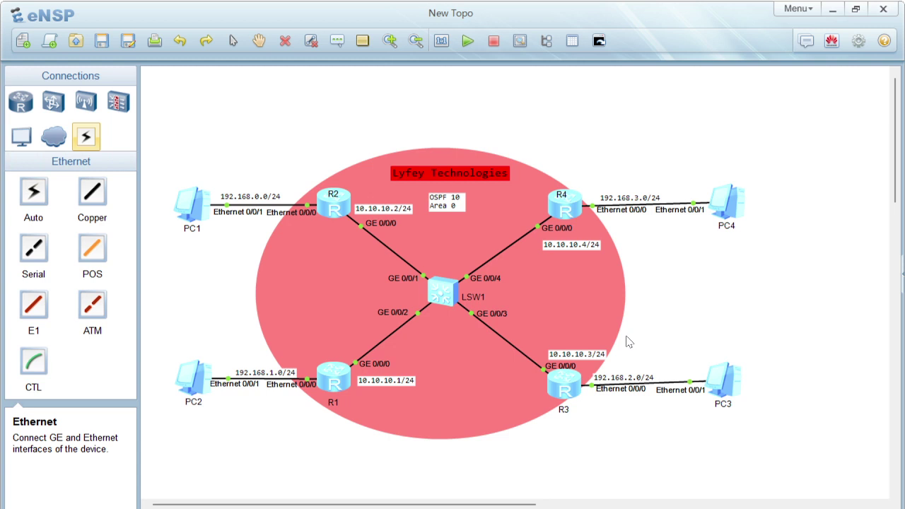
pyautogui.click(566, 394)
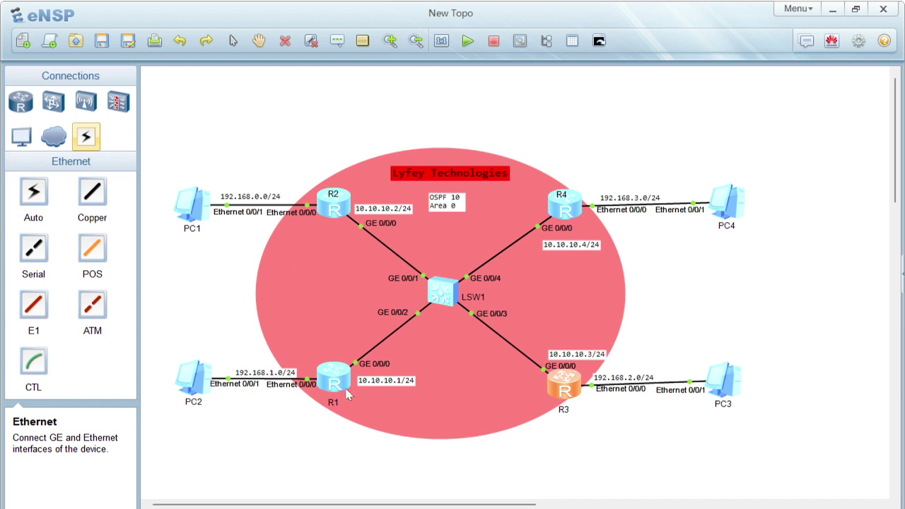
pyautogui.doubleClick(566, 398)
pyautogui.press('Return')
pyautogui.press('Return')
pyautogui.write('displ')
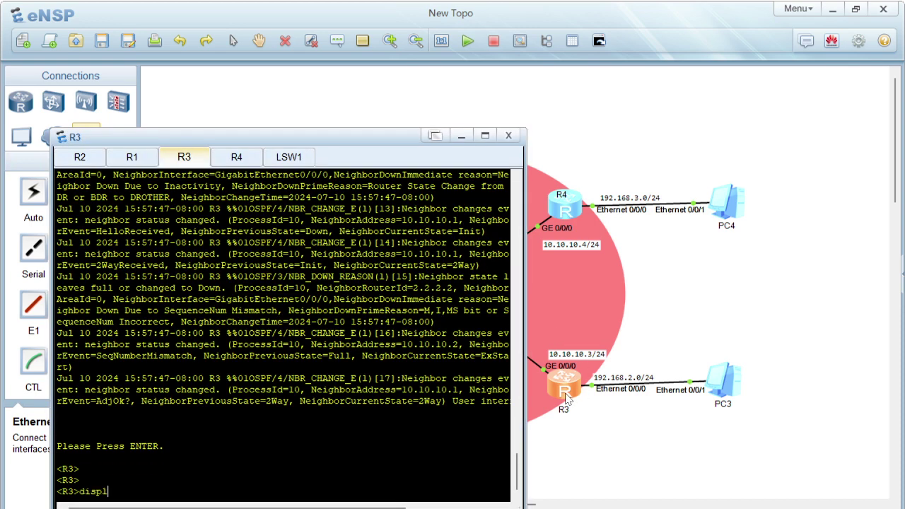
pyautogui.press('Tab')
pyautogui.write('osp')
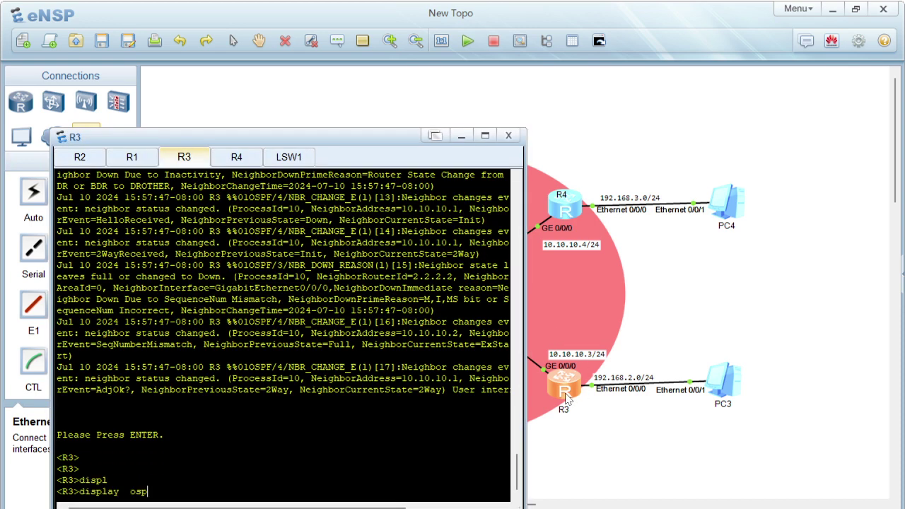
pyautogui.press('Tab')
pyautogui.write('pe')
pyautogui.press('Tab')
pyautogui.press('Return')
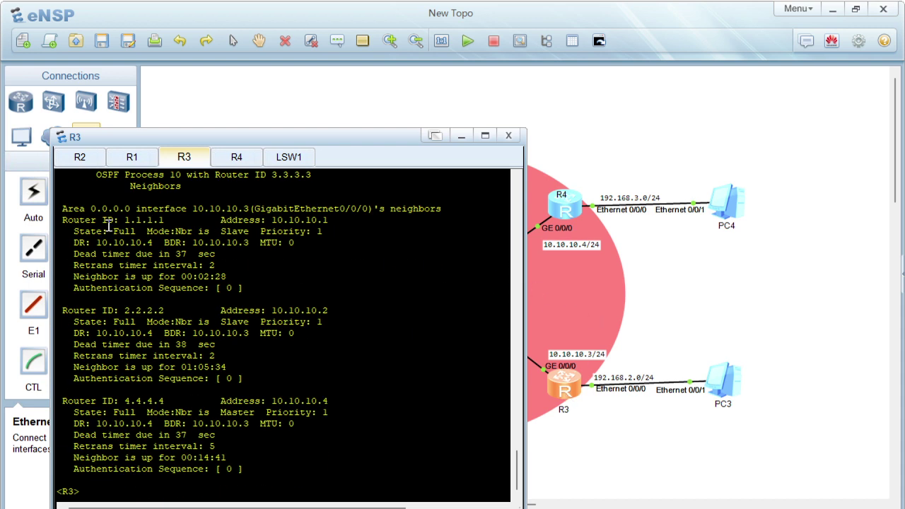
pyautogui.moveTo(111, 231); pyautogui.dragTo(135, 230)
pyautogui.click(126, 242)
pyautogui.moveTo(97, 242); pyautogui.dragTo(162, 241)
pyautogui.click(135, 233)
# - Run display ospf interface on R3
pyautogui.write('displ')
pyautogui.press('Tab')
pyautogui.write('osp')
pyautogui.press('Tab')
pyautogui.write('i')
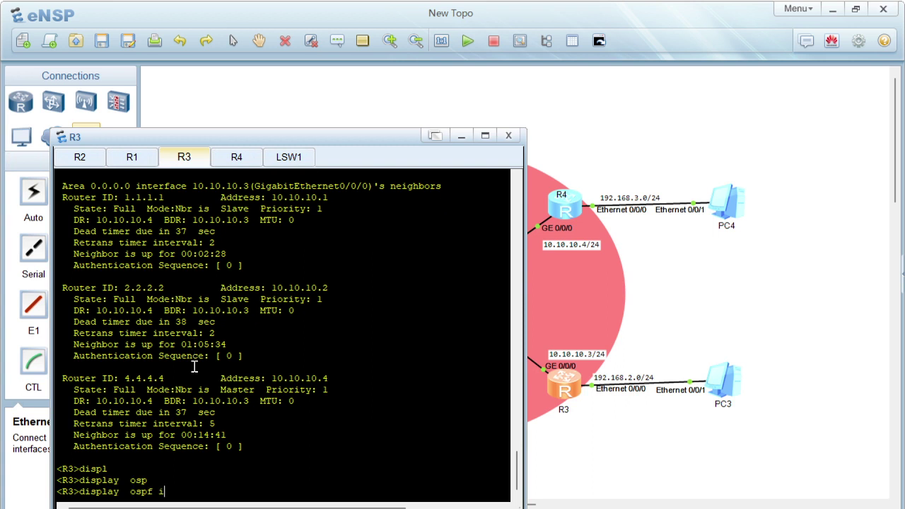
pyautogui.write('nterf')
pyautogui.press('Tab')
pyautogui.press('Return')
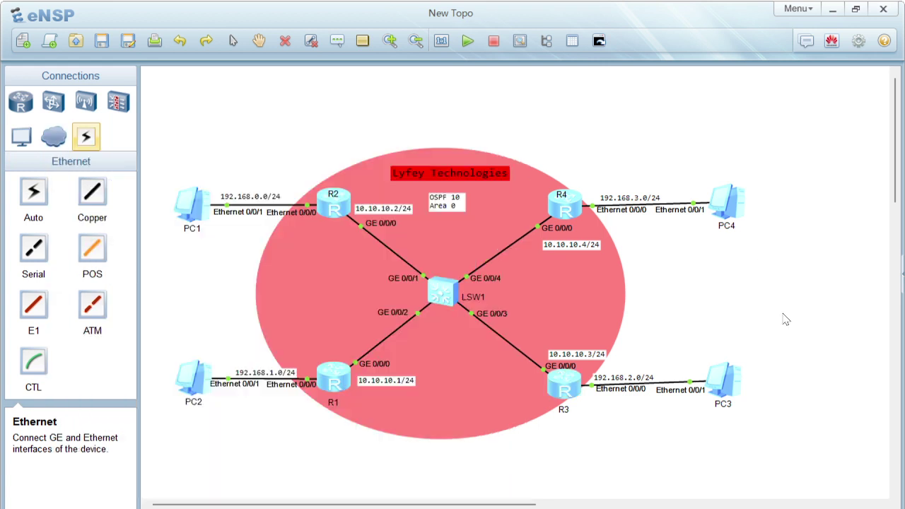
# - Open the R1 console, run display ospf peer, and review its neighbor listing
pyautogui.click(784, 318)
pyautogui.doubleClick(325, 379)
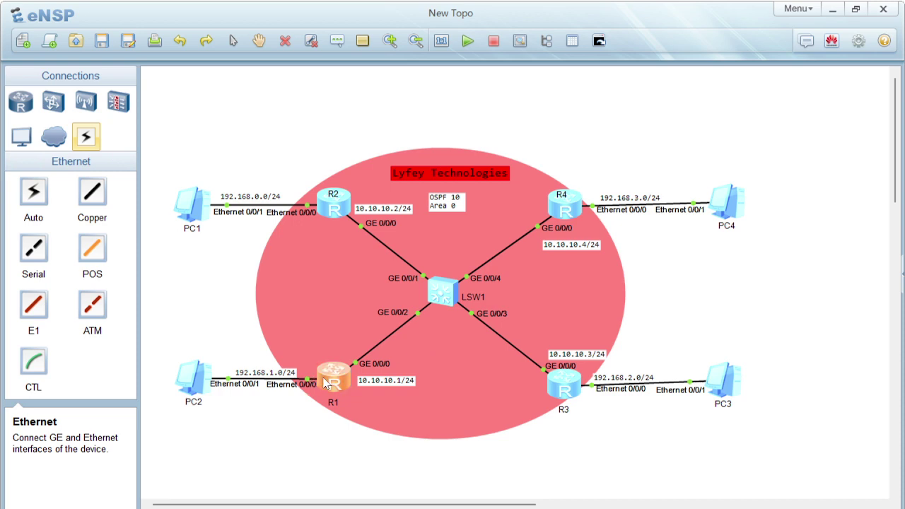
pyautogui.press('Return')
pyautogui.press('Return')
pyautogui.press('Return')
pyautogui.write('displ')
pyautogui.press('Tab')
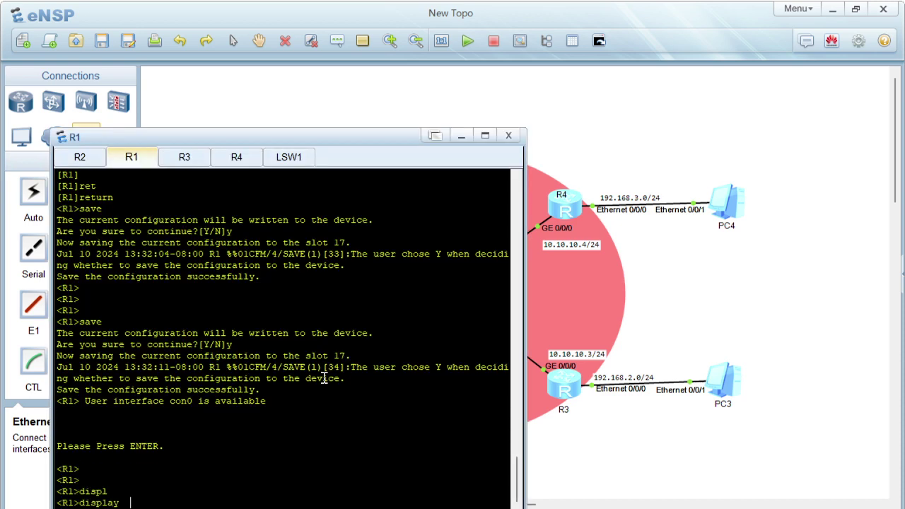
pyautogui.write('osp')
pyautogui.press('Tab')
pyautogui.write('p')
pyautogui.press('Tab')
pyautogui.press('Return')
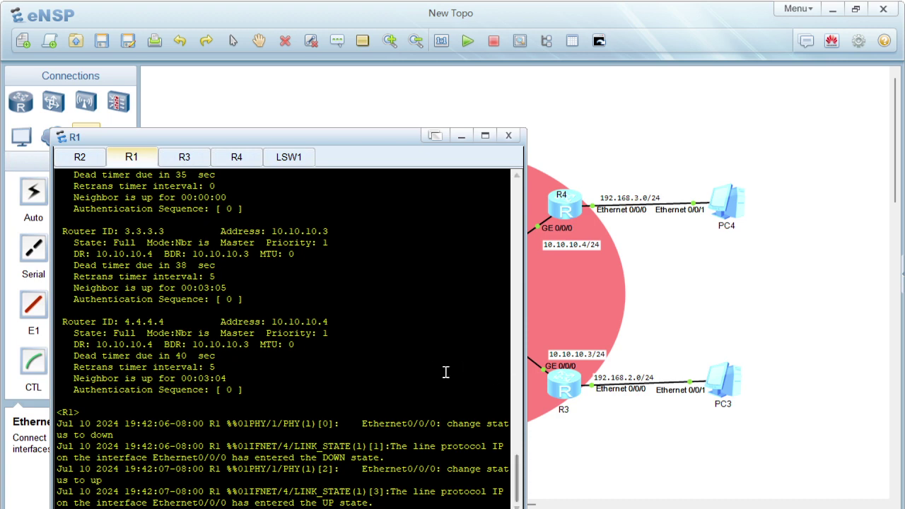
pyautogui.moveTo(518, 468); pyautogui.dragTo(517, 456)
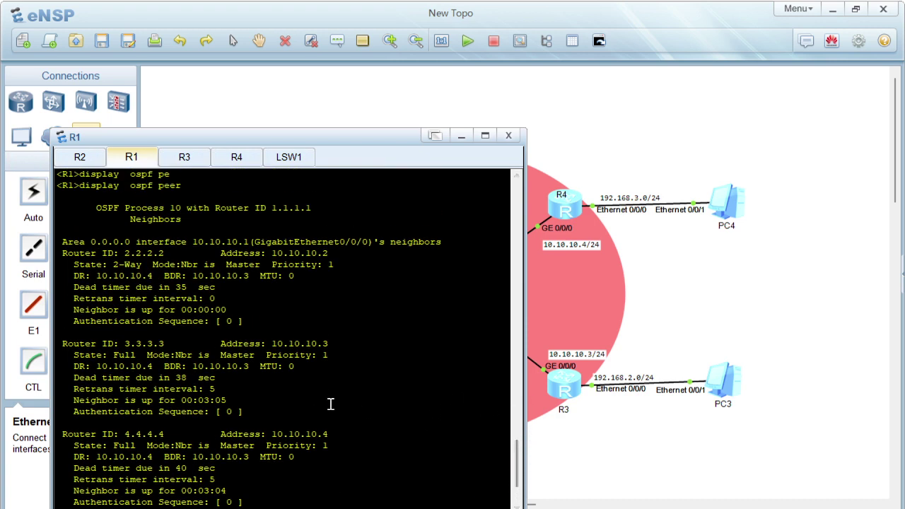
# - Run display ospf interface verbose on R1 and page through the output to the GigabitEthernet0/0/0 details
pyautogui.press('Return')
pyautogui.press('Return')
pyautogui.press('Return')
pyautogui.write('displ')
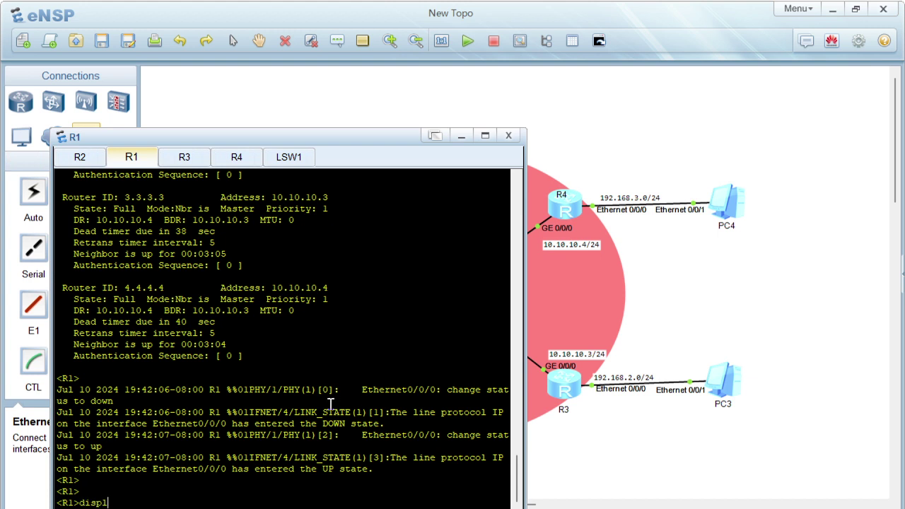
pyautogui.press('Tab')
pyautogui.write('osp')
pyautogui.press('Tab')
pyautogui.write('nt')
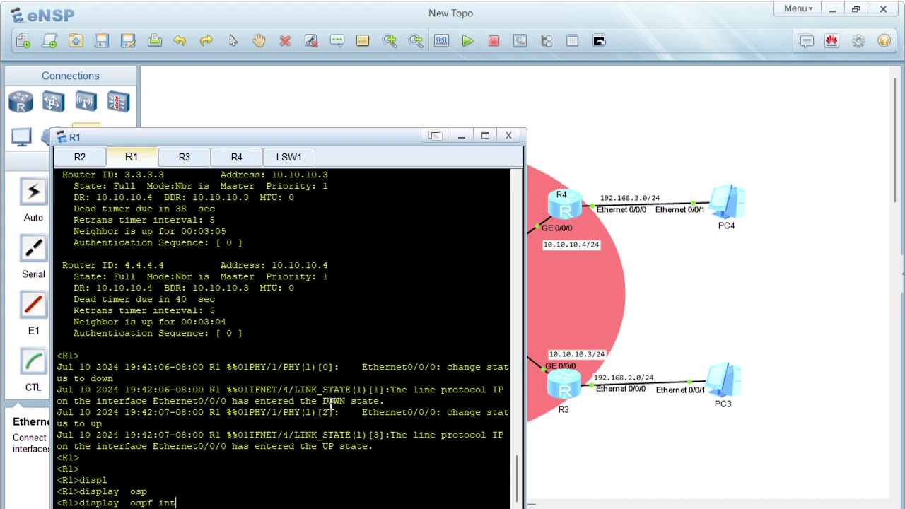
pyautogui.press('Tab')
pyautogui.write('ver')
pyautogui.press('Tab')
pyautogui.press('Return')
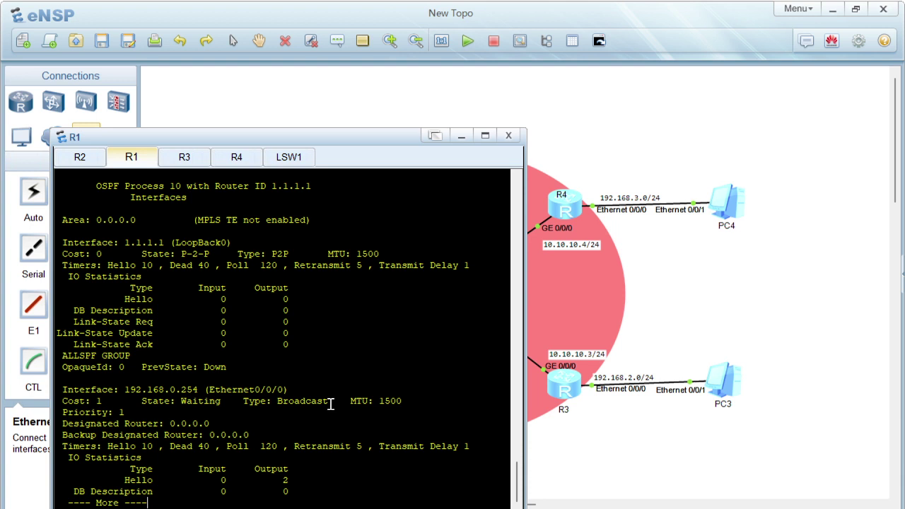
pyautogui.press('space')
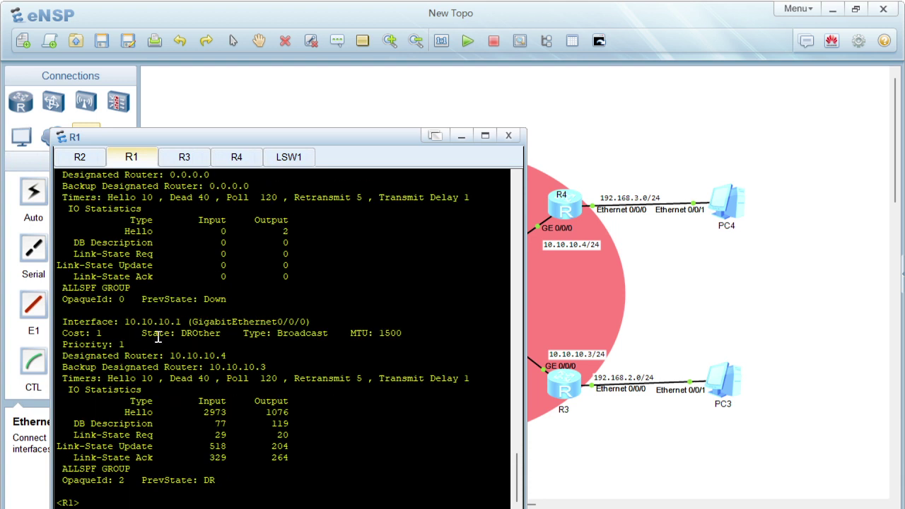
# - Review the state, priority and DR/BDR details of GigabitEthernet0/0/0 in R1's output, and minimize the console window
pyautogui.moveTo(158, 333); pyautogui.dragTo(378, 480)
pyautogui.click(365, 451)
pyautogui.click(461, 136)
# - Switch to the PowerPoint presentation OSPF DR_BDR Election.pptx and copy R1's DR-priority commands, including both # lines, from slide 5
pyautogui.click(452, 389)
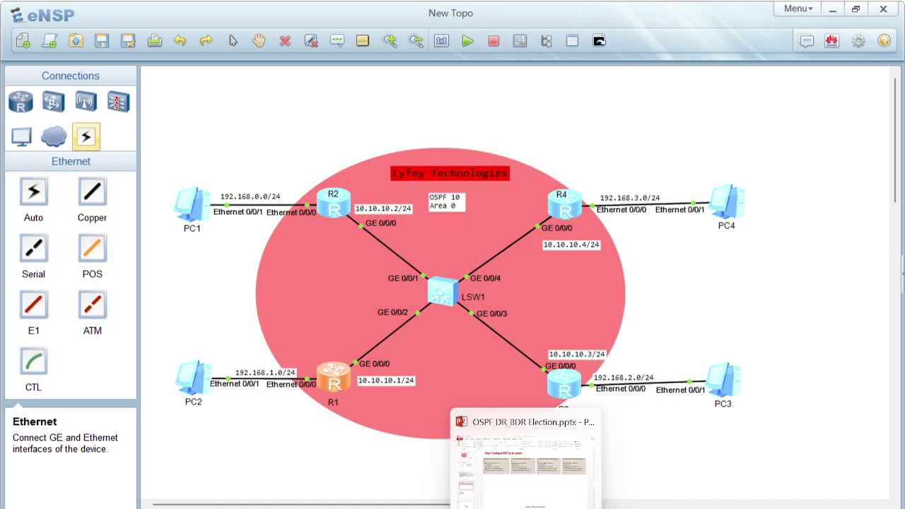
pyautogui.click(558, 508)
pyautogui.click(95, 397)
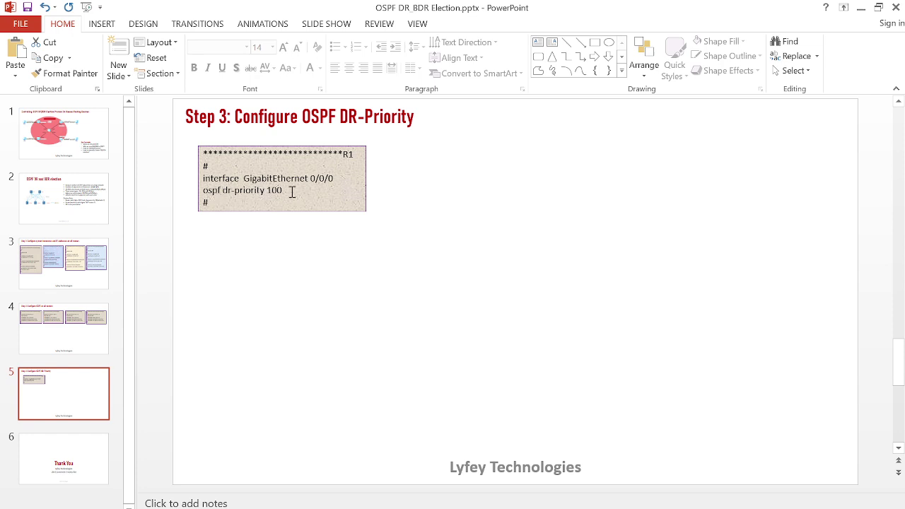
pyautogui.moveTo(292, 192); pyautogui.dragTo(205, 192)
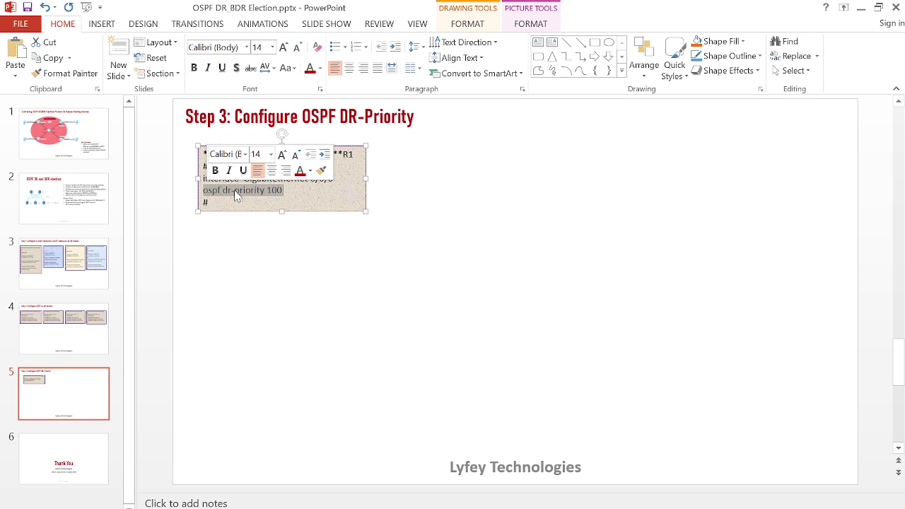
pyautogui.click(318, 191)
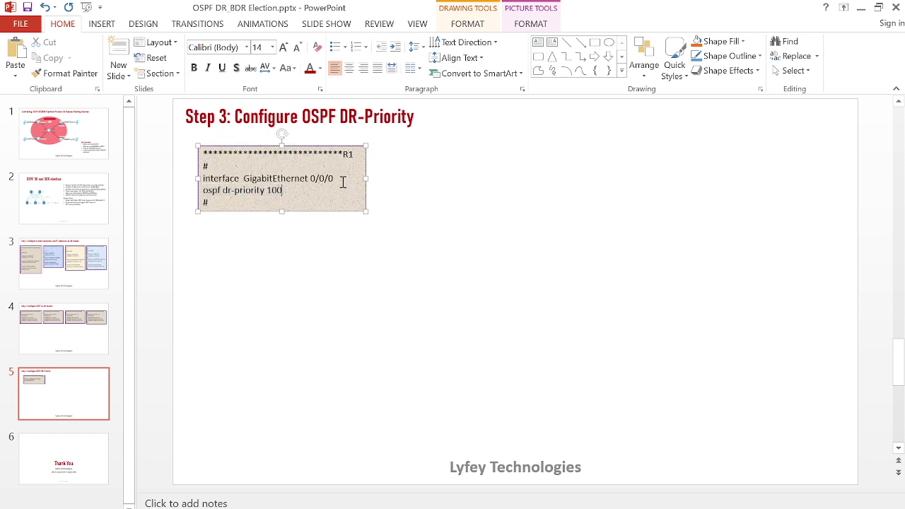
pyautogui.doubleClick(217, 200)
pyautogui.moveTo(210, 202); pyautogui.dragTo(194, 169)
pyautogui.hotkey('ctrl', 'c')
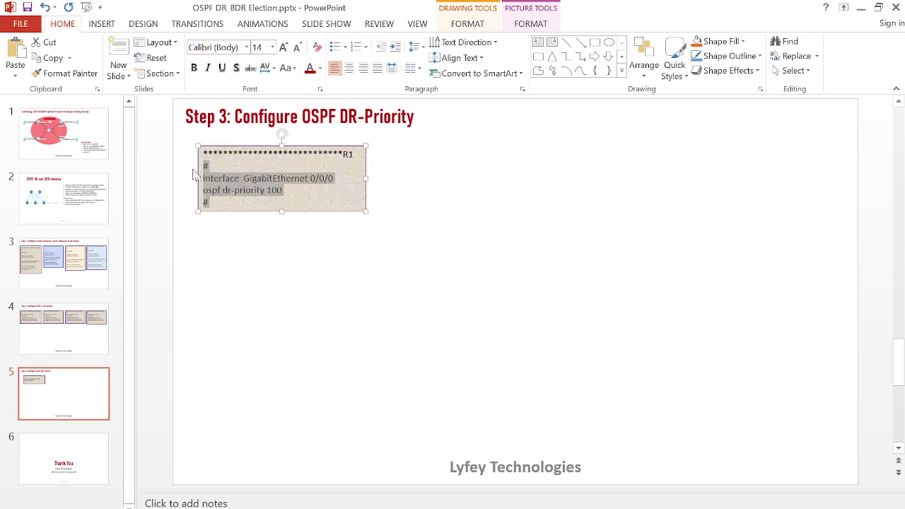
# - Switch back to eNSP, open the R1 console and enter system view
pyautogui.moveTo(554, 506)
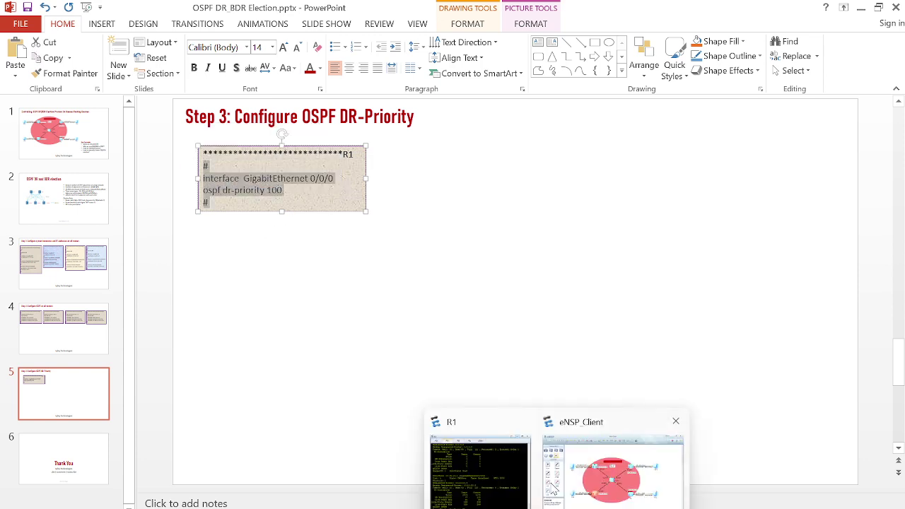
pyautogui.click(572, 484)
pyautogui.doubleClick(340, 384)
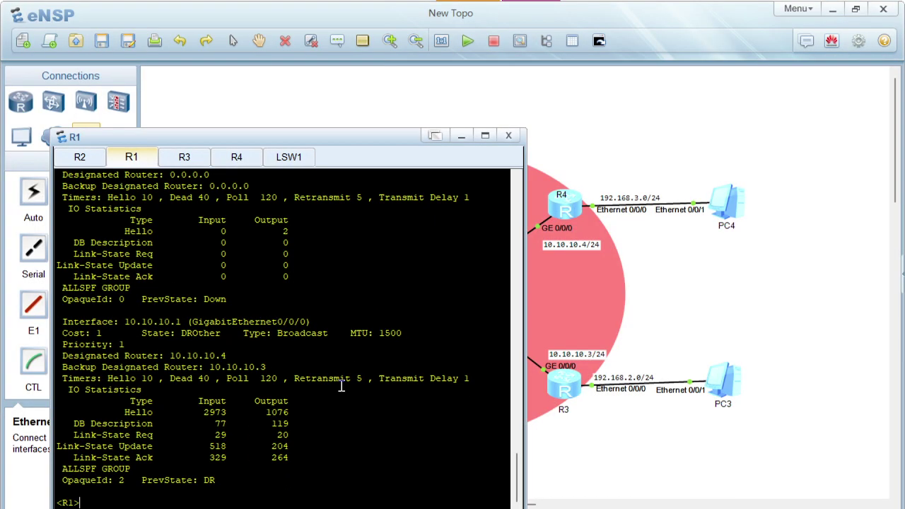
pyautogui.press('Return')
pyautogui.press('Return')
pyautogui.press('Return')
pyautogui.write('sys')
pyautogui.press('Return')
pyautogui.press('Return')
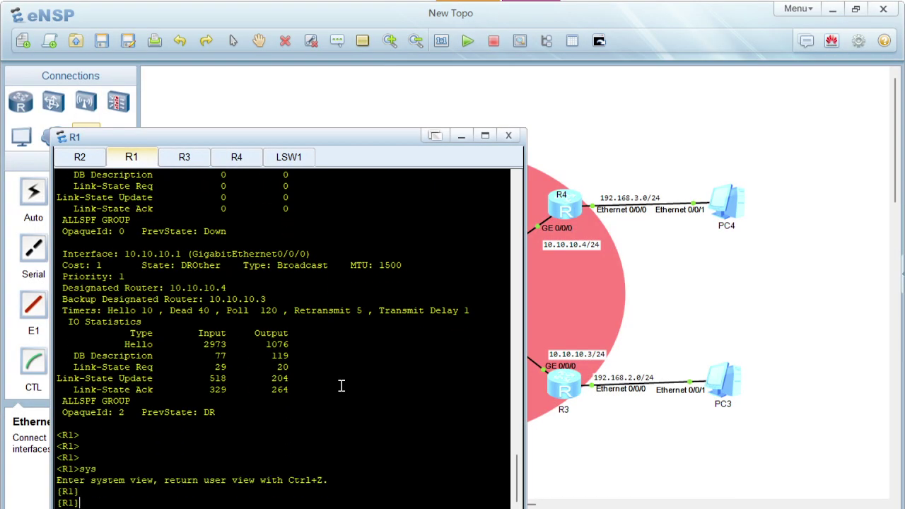
# - Paste the copied commands into R1 to set ospf dr-priority 100 on GigabitEthernet 0/0/0, and quit the interface view
pyautogui.rightClick(216, 378)
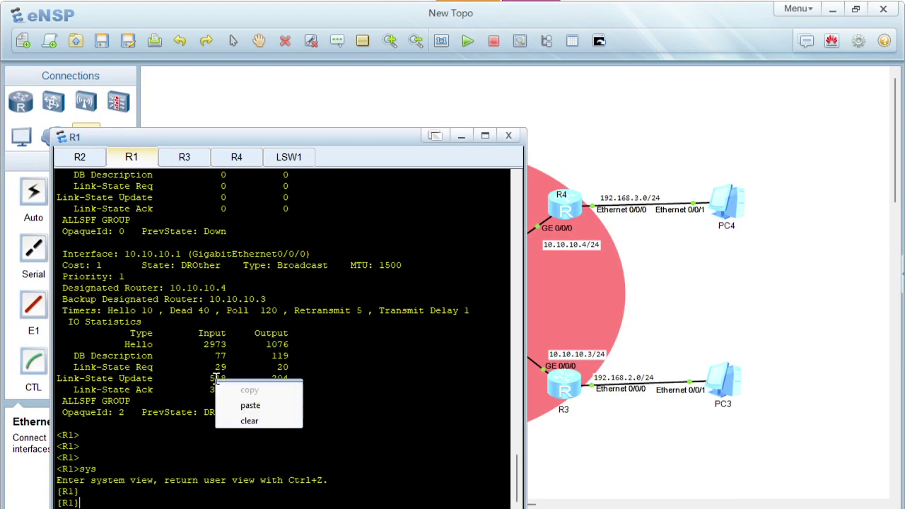
pyautogui.click(245, 402)
pyautogui.write('qui')
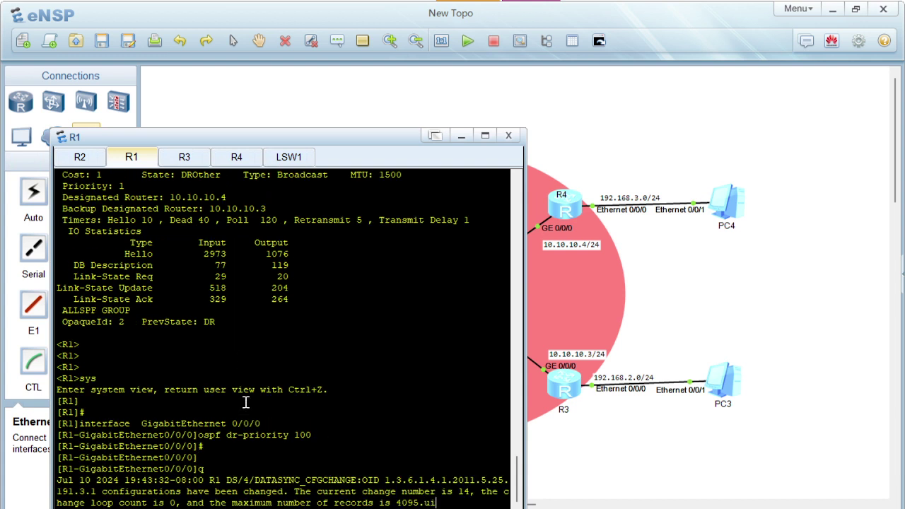
pyautogui.write('t')
pyautogui.press('Return')
pyautogui.press('Return')
pyautogui.press('Return')
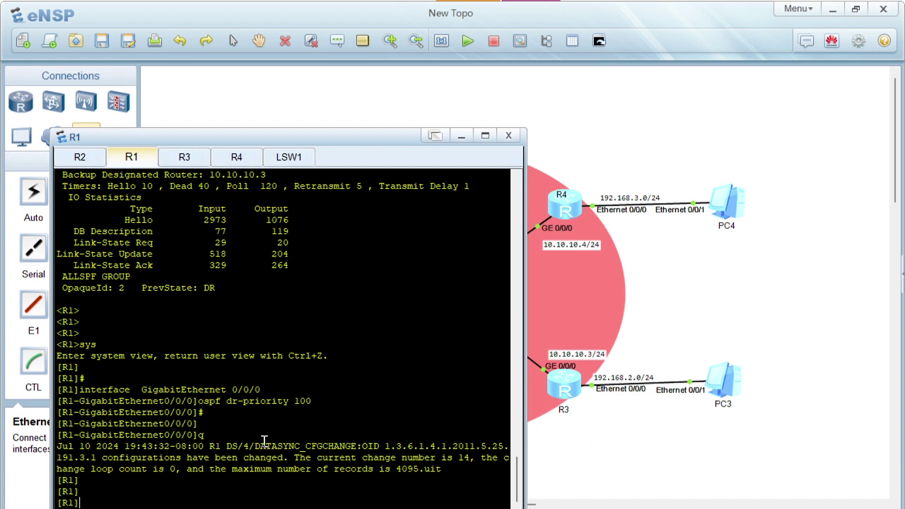
pyautogui.press('Return')
pyautogui.press('Return')
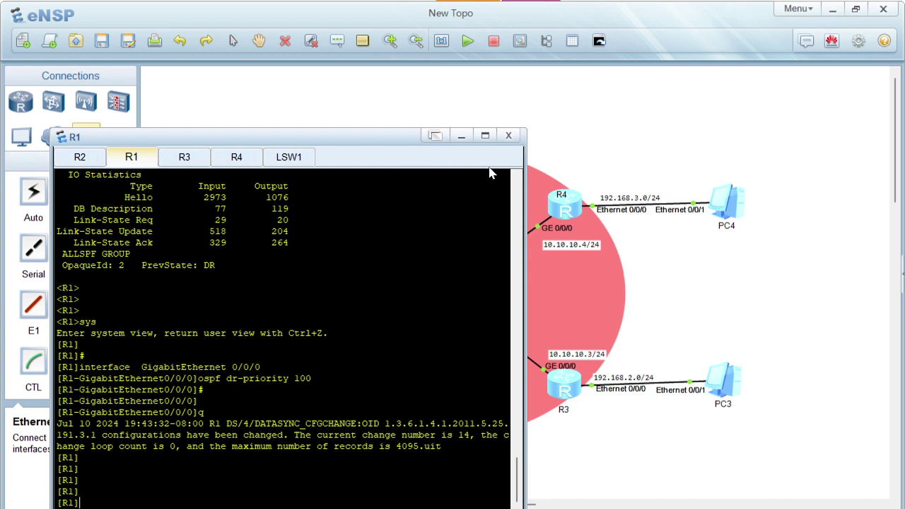
# - Check that the LSW1 console responds, minimize it, and stop the LSW1 switch
pyautogui.click(281, 161)
pyautogui.press('Return')
pyautogui.press('Return')
pyautogui.press('Return')
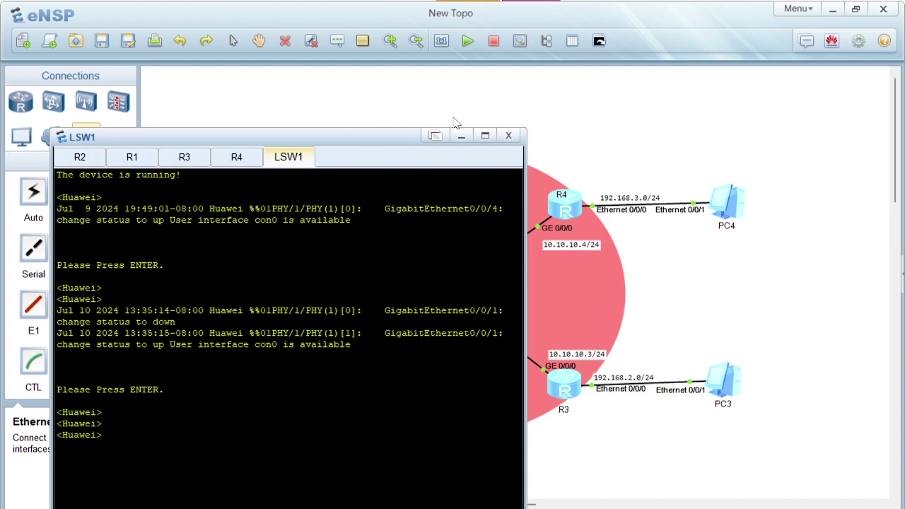
pyautogui.click(466, 136)
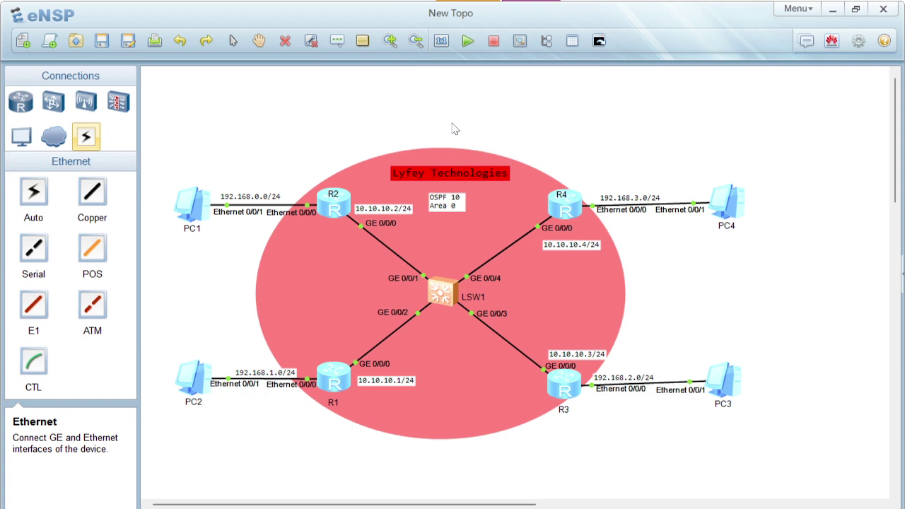
pyautogui.click(488, 48)
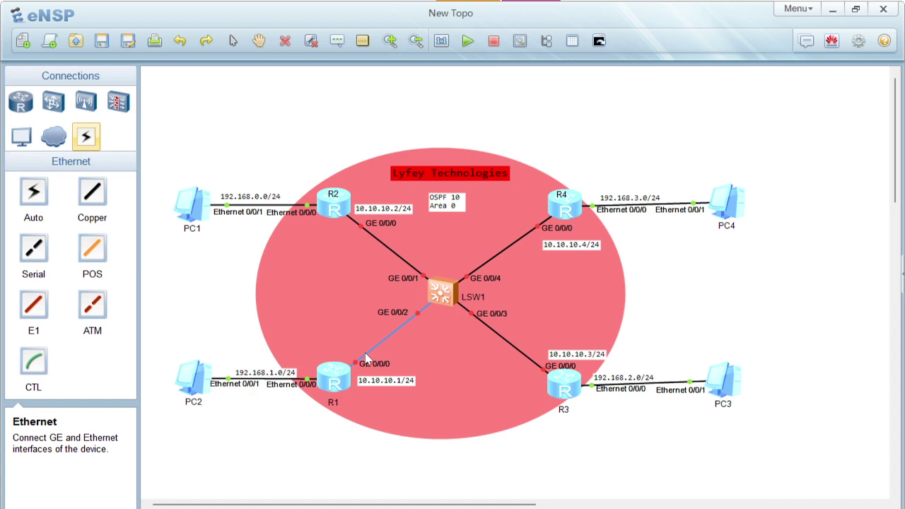
# - Open the R4 console and run display ospf peer to check its neighbors while LSW1 is stopped
pyautogui.doubleClick(566, 206)
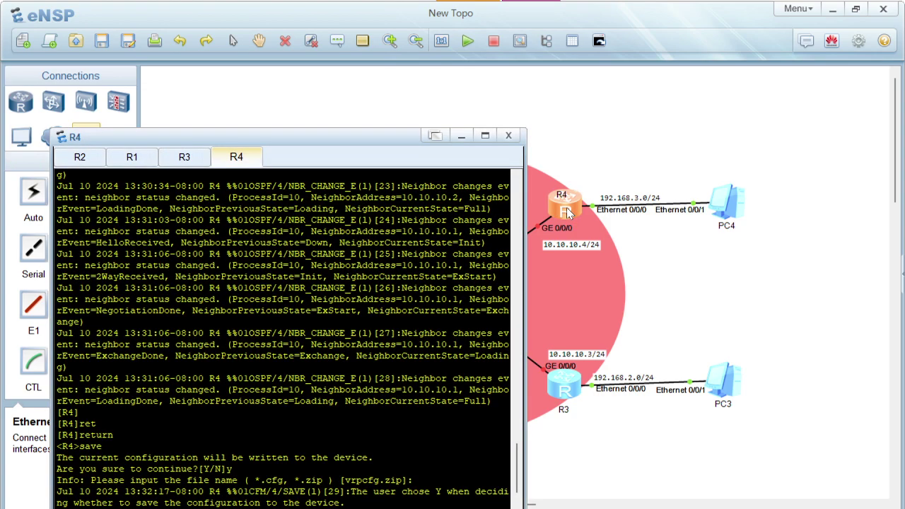
pyautogui.press('Return')
pyautogui.press('Return')
pyautogui.press('Return')
pyautogui.press('Return')
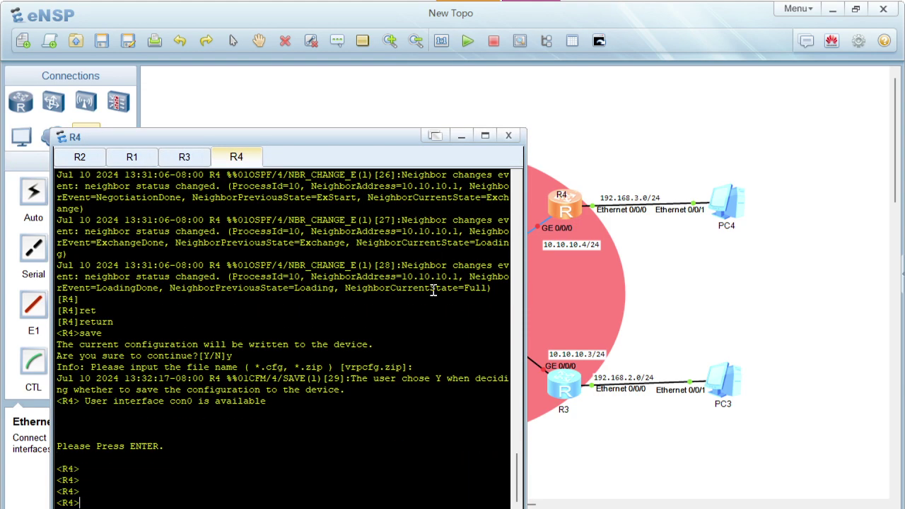
pyautogui.write('displ')
pyautogui.press('Tab')
pyautogui.write('osp')
pyautogui.press('Tab')
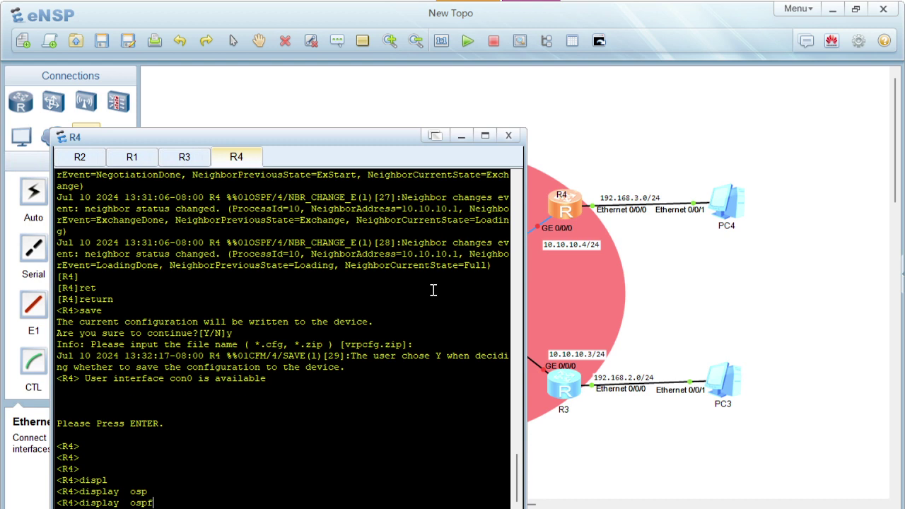
pyautogui.write('pe')
pyautogui.press('Tab')
pyautogui.press('Return')
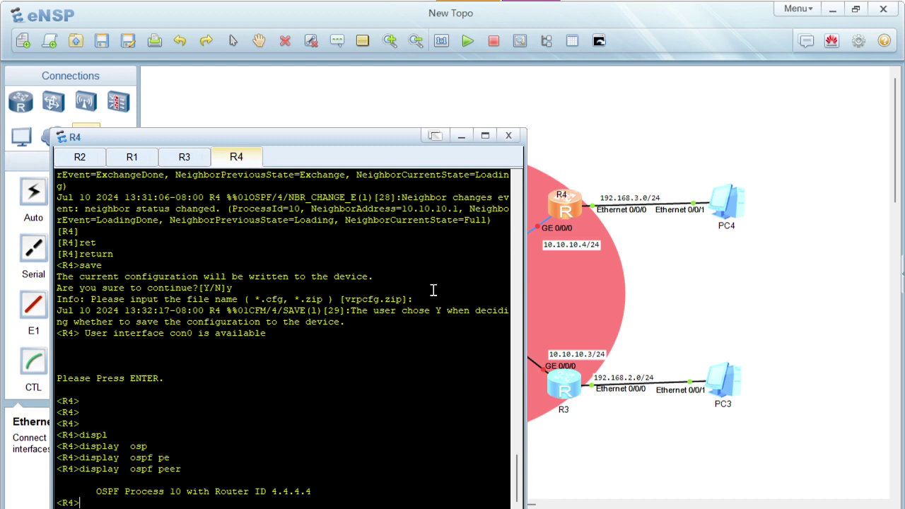
# - Run display ospf peer on R3 to check its neighbors while LSW1 is stopped
pyautogui.click(177, 162)
pyautogui.press('Return')
pyautogui.press('Return')
pyautogui.write('doispl')
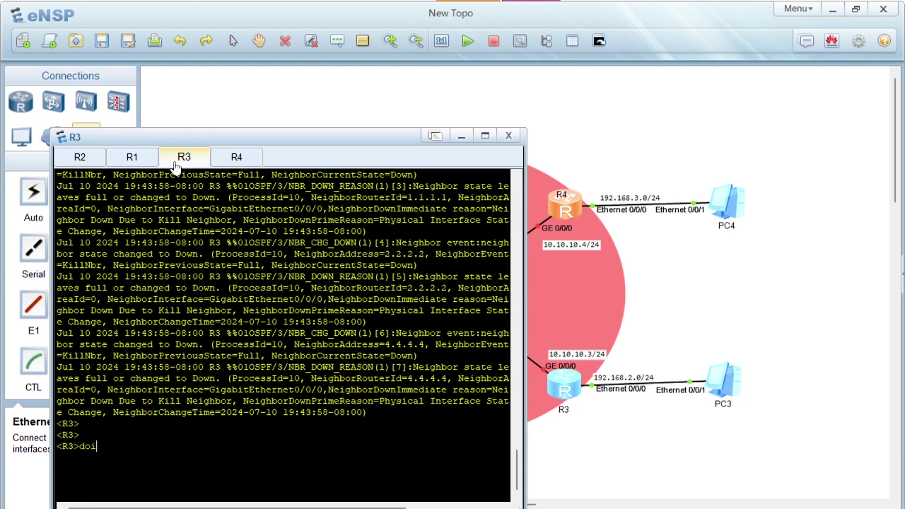
pyautogui.press('Tab')
pyautogui.press('BackSpace')
pyautogui.press('BackSpace')
pyautogui.press('BackSpace')
pyautogui.press('BackSpace')
pyautogui.press('BackSpace')
pyautogui.press('Tab')
pyautogui.press('Tab')
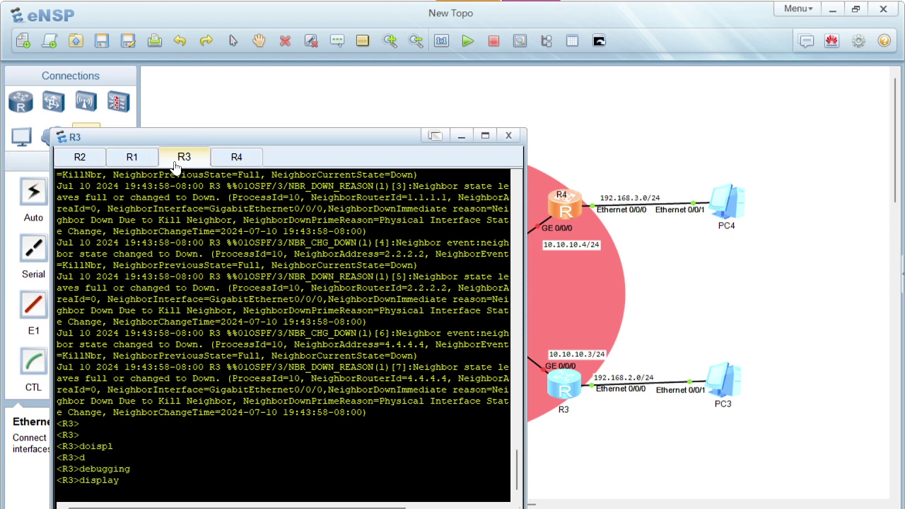
pyautogui.write('osp')
pyautogui.press('Tab')
pyautogui.write('pe')
pyautogui.press('Tab')
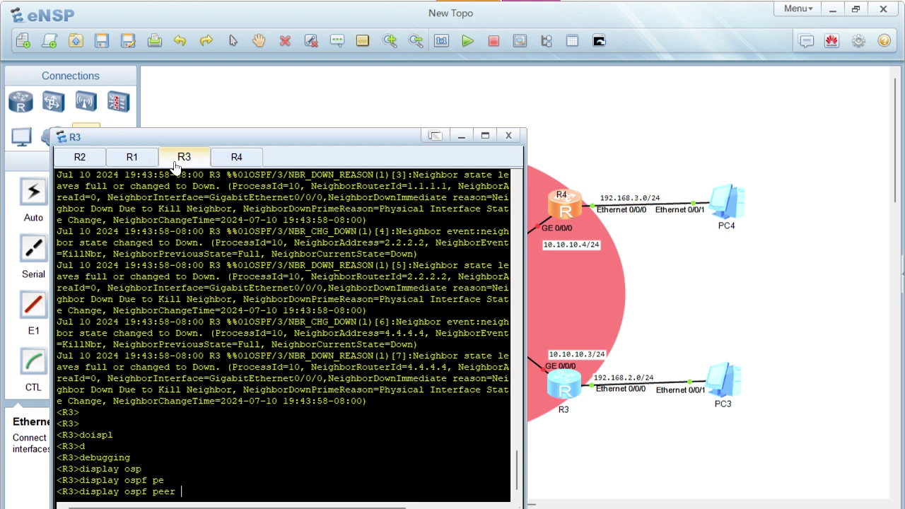
pyautogui.press('Return')
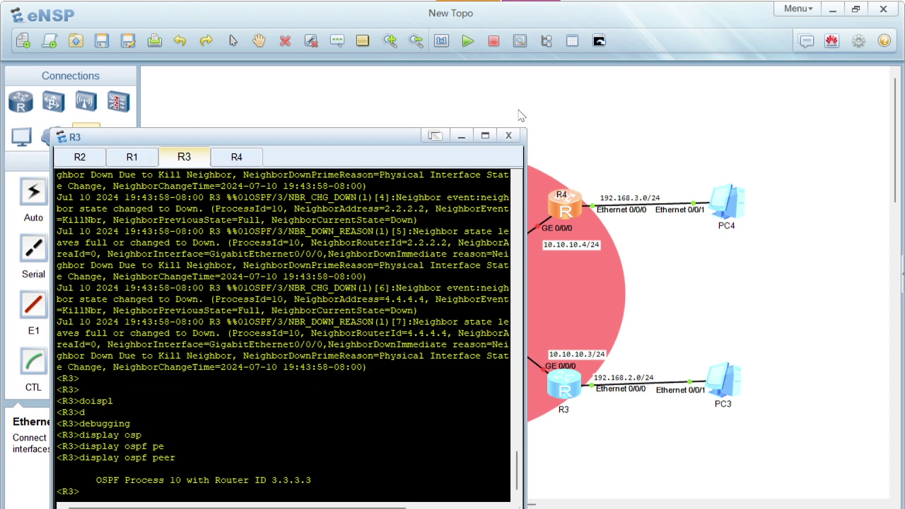
# - Minimize the console window and start the LSW1 switch again
pyautogui.click(460, 135)
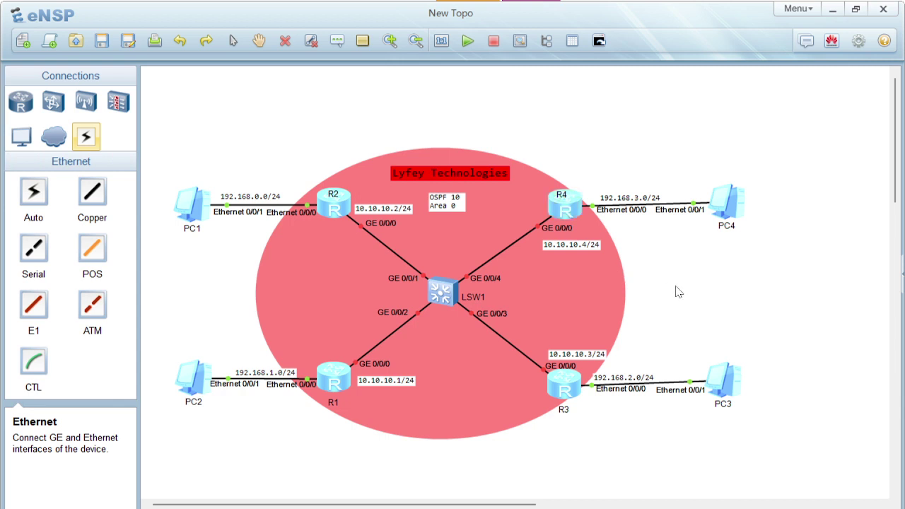
pyautogui.click(442, 293)
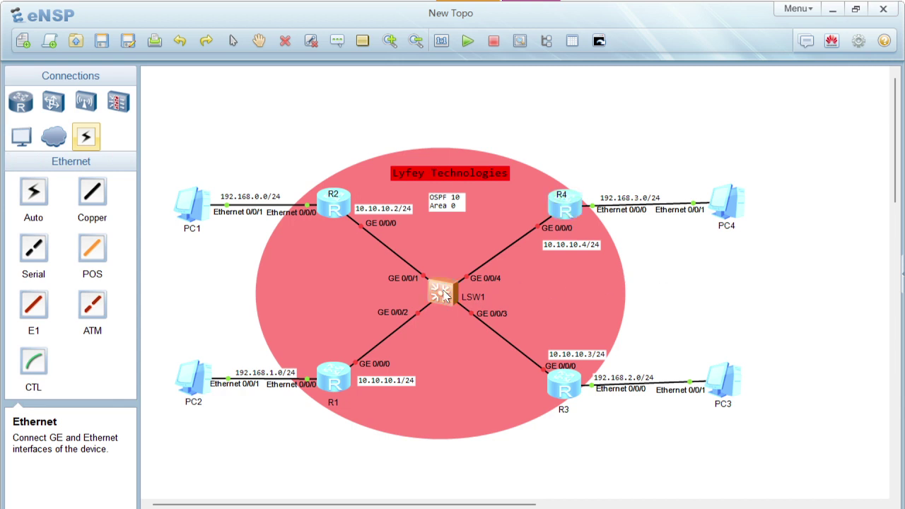
pyautogui.click(468, 44)
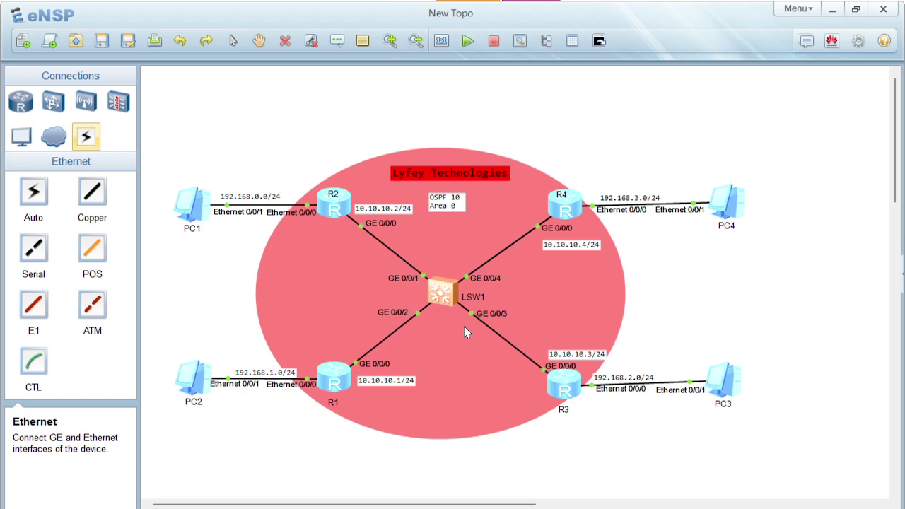
# - Open the R1 console, move its window higher, and run display ospf peer from system view
pyautogui.doubleClick(329, 375)
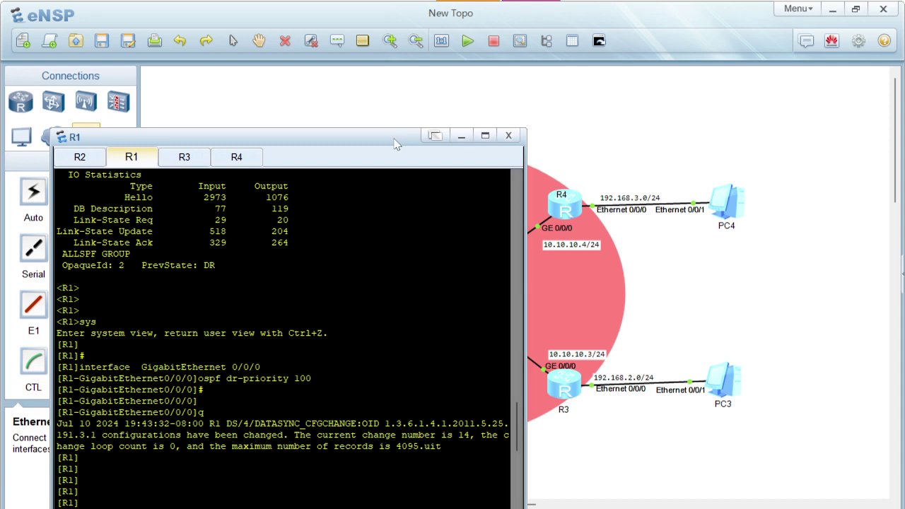
pyautogui.moveTo(383, 139); pyautogui.dragTo(396, 28)
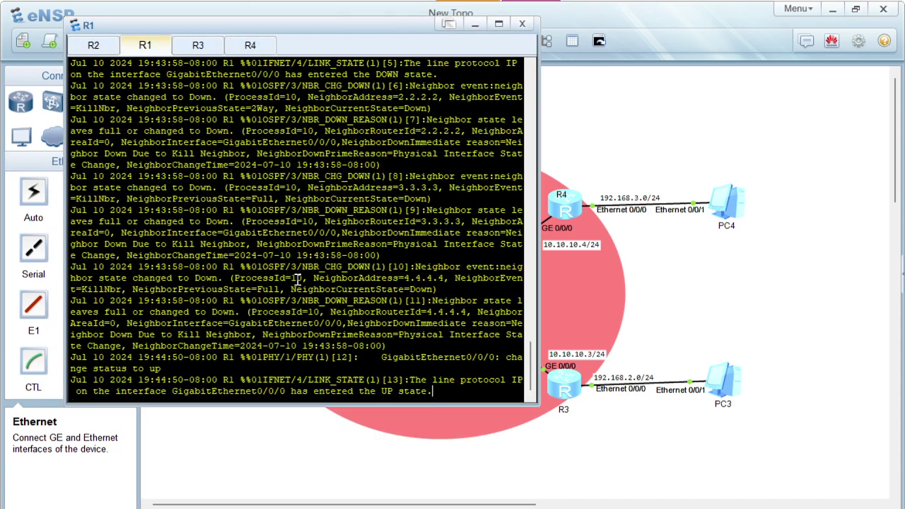
pyautogui.press('Return')
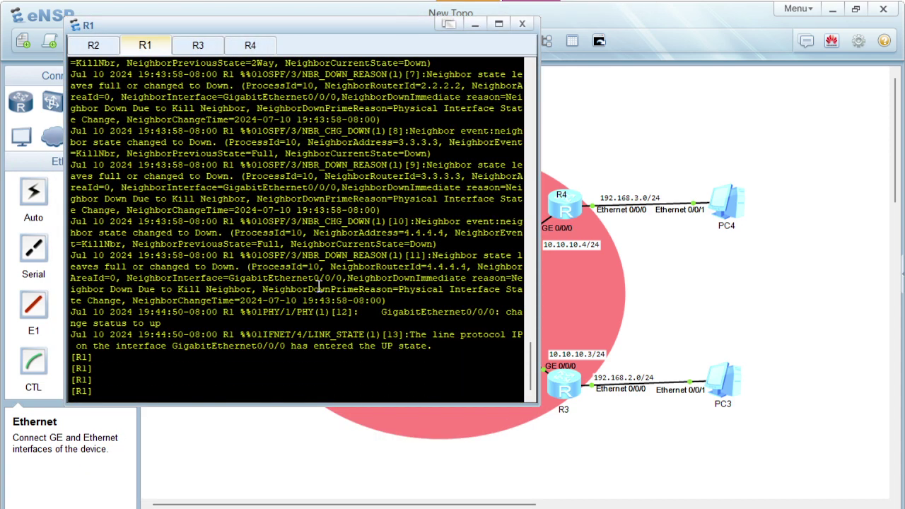
pyautogui.press('Return')
pyautogui.press('Return')
pyautogui.press('Return')
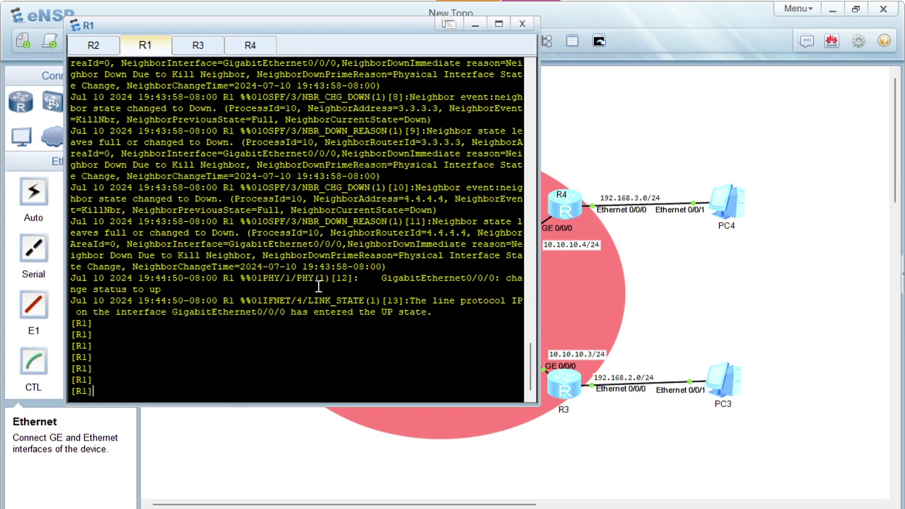
pyautogui.write('displ')
pyautogui.press('Tab')
pyautogui.write('osp')
pyautogui.press('Tab')
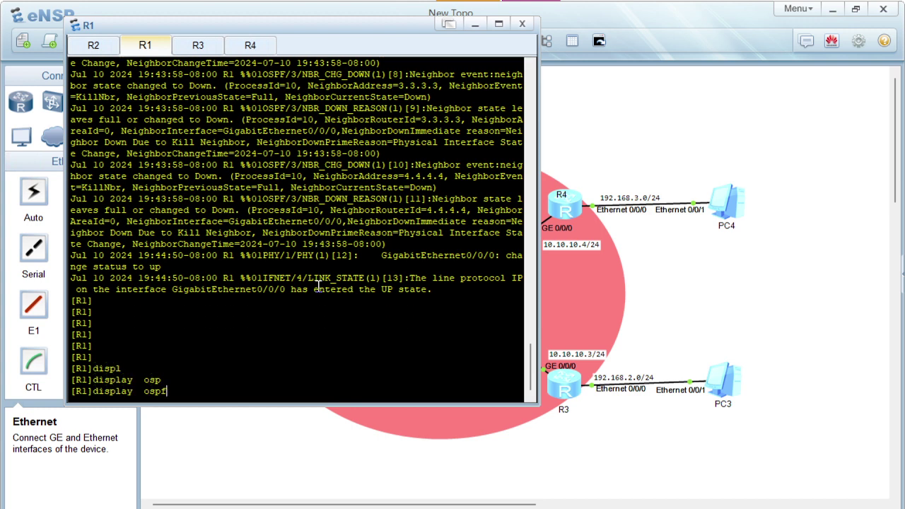
pyautogui.write('pe')
pyautogui.press('Tab')
pyautogui.press('Return')
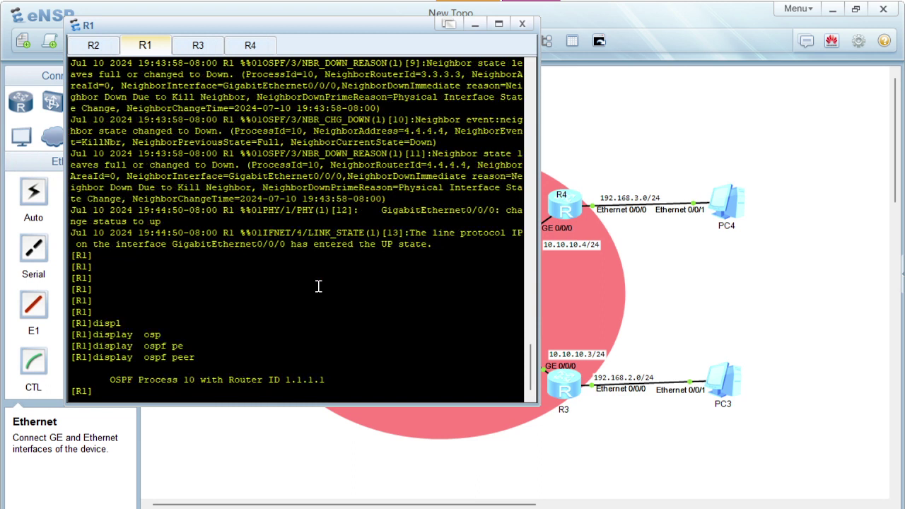
# - Rerun display ospf peer on R1 repeatedly to check whether its neighbors have come back after the switch restart
pyautogui.press('Up')
pyautogui.press('Return')
pyautogui.press('Up')
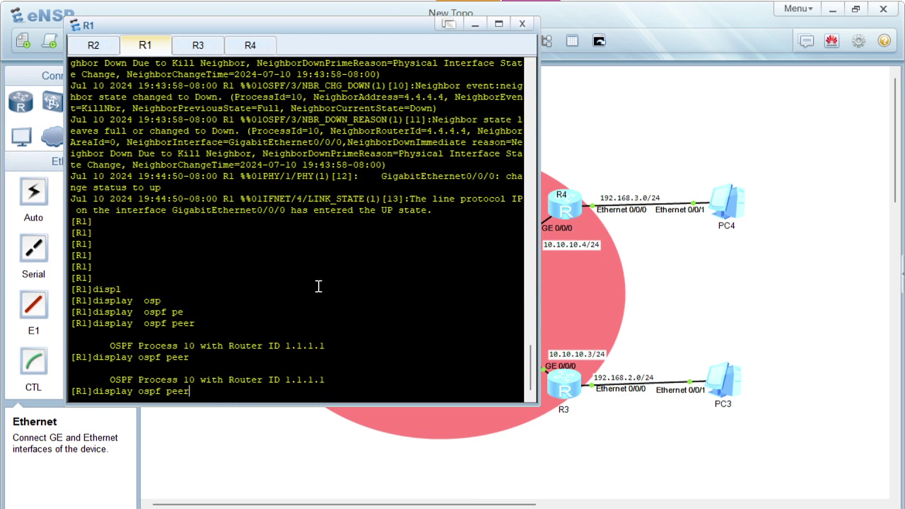
pyautogui.press('Return')
pyautogui.press('Up')
pyautogui.press('Return')
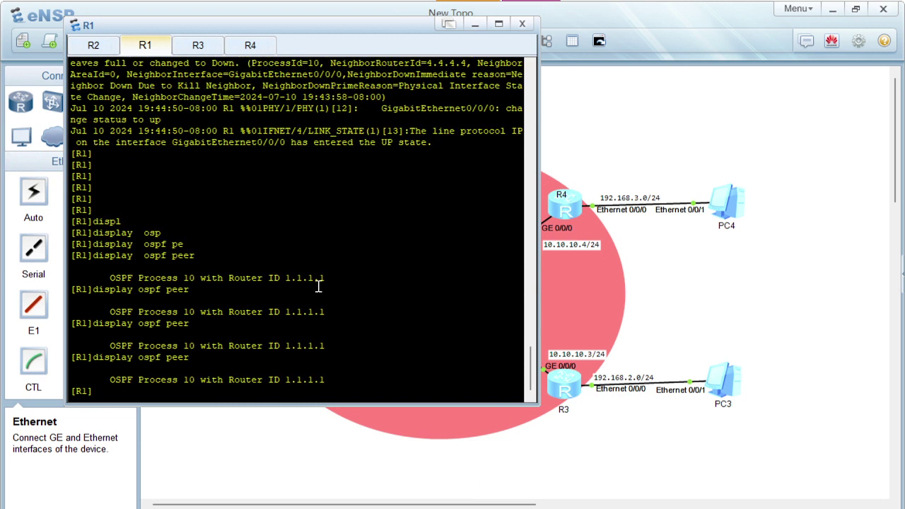
pyautogui.press('Up')
pyautogui.press('Return')
pyautogui.press('Up')
pyautogui.press('Return')
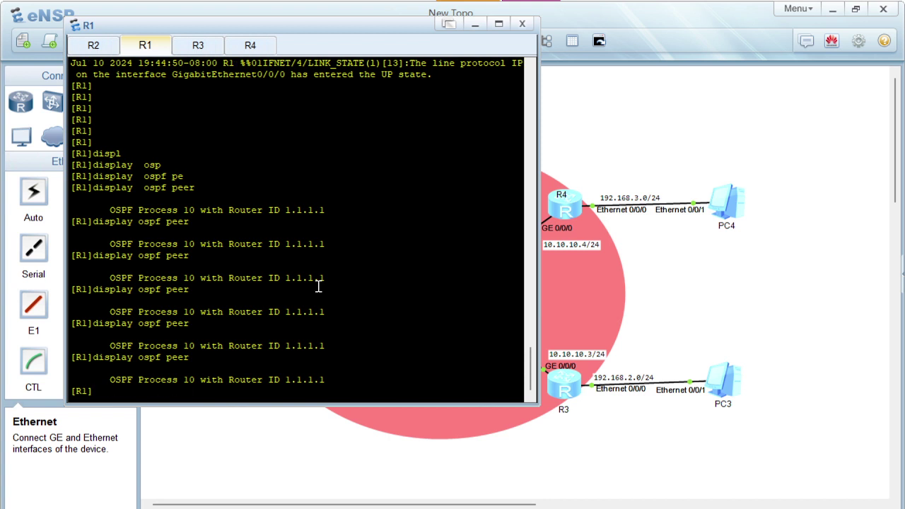
pyautogui.press('Up')
pyautogui.press('Return')
pyautogui.press('Up')
pyautogui.press('Return')
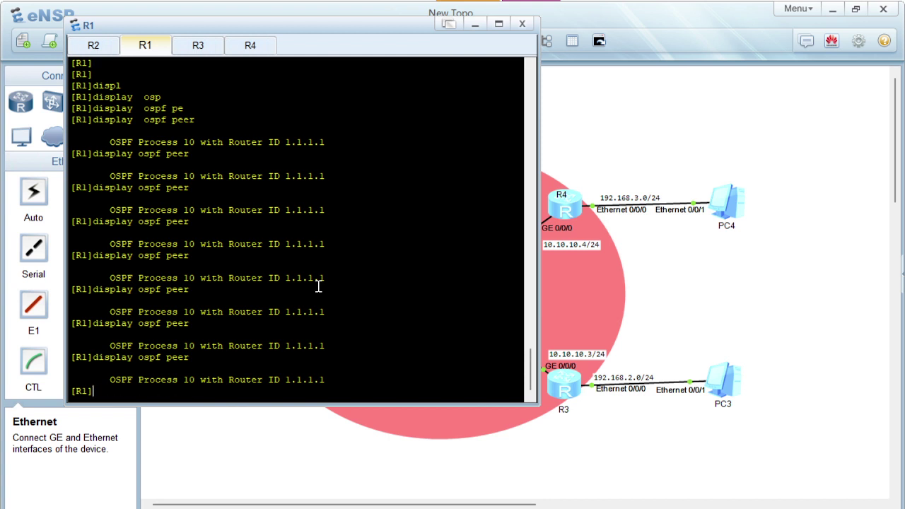
pyautogui.press('Up')
pyautogui.press('Return')
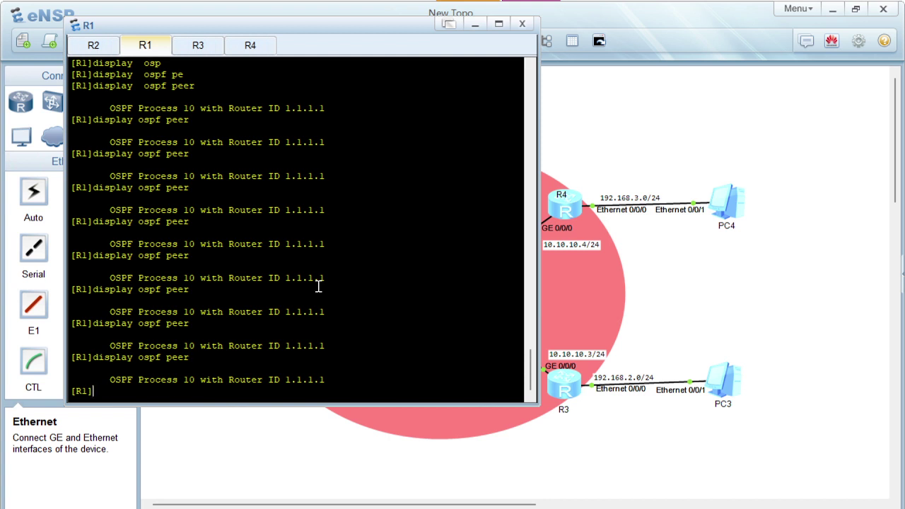
pyautogui.press('Up')
pyautogui.press('Return')
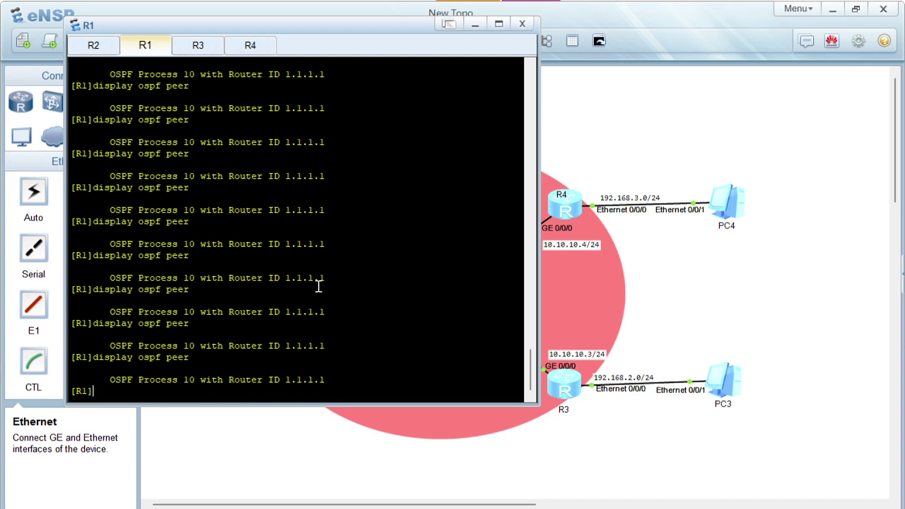
pyautogui.press('Up')
pyautogui.press('Return')
pyautogui.press('Up')
pyautogui.press('Down')
pyautogui.press('Up')
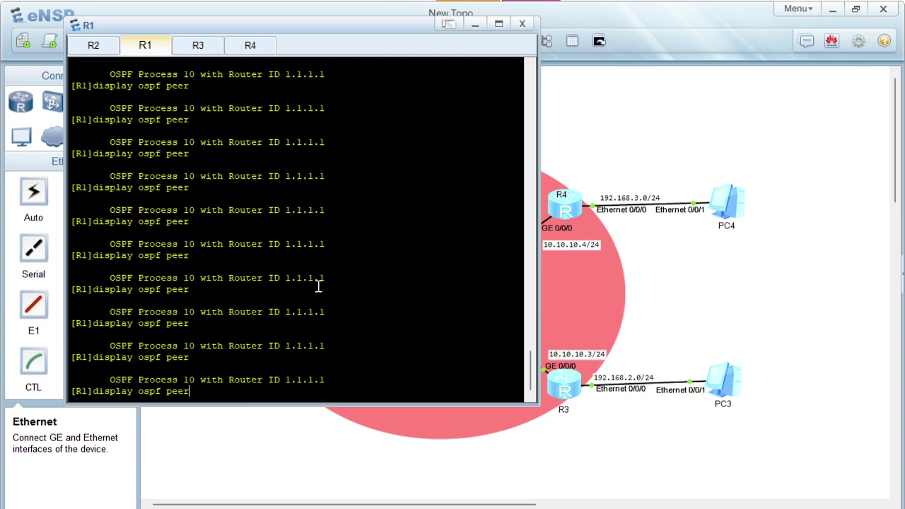
pyautogui.press('Down')
pyautogui.press('Up')
pyautogui.press('Down')
pyautogui.press('Up')
pyautogui.press('Down')
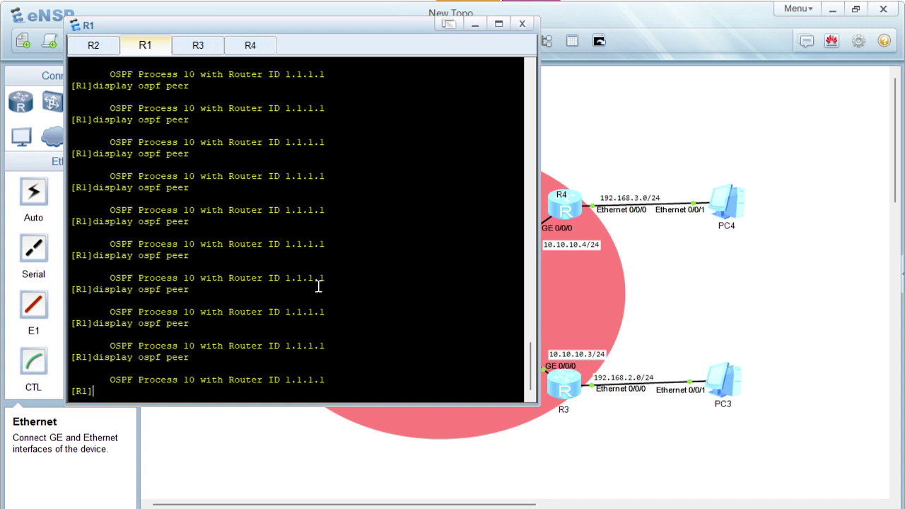
pyautogui.press('Up')
pyautogui.press('Down')
pyautogui.press('Up')
pyautogui.press('Down')
pyautogui.press('Up')
pyautogui.press('Down')
pyautogui.press('Up')
pyautogui.press('Down')
pyautogui.press('Up')
pyautogui.press('Down')
# - Run display ospf peer on R1 once more and highlight the uptime of each of the three neighbors
pyautogui.press('Up')
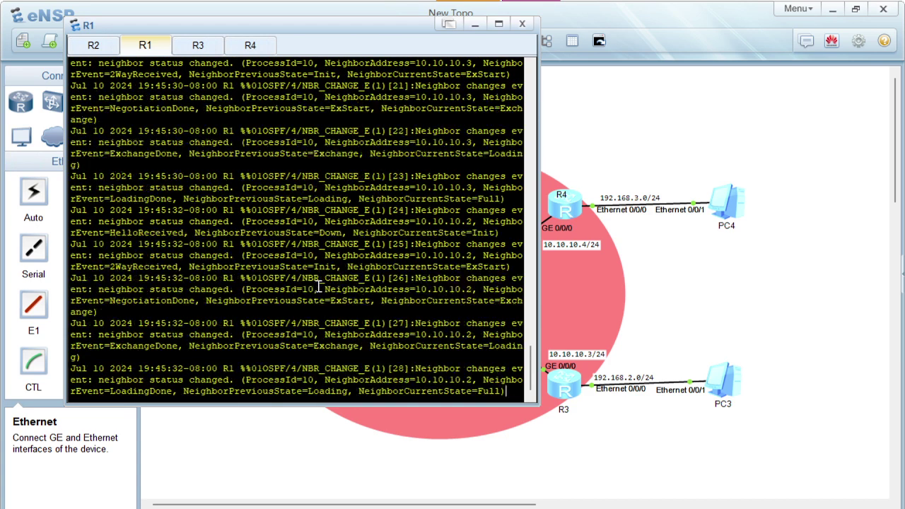
pyautogui.press('Return')
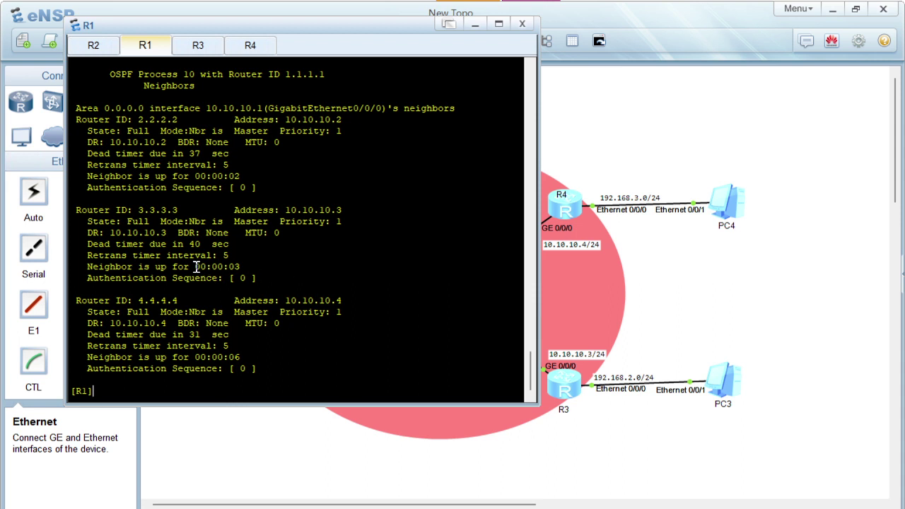
pyautogui.moveTo(194, 267); pyautogui.dragTo(239, 266)
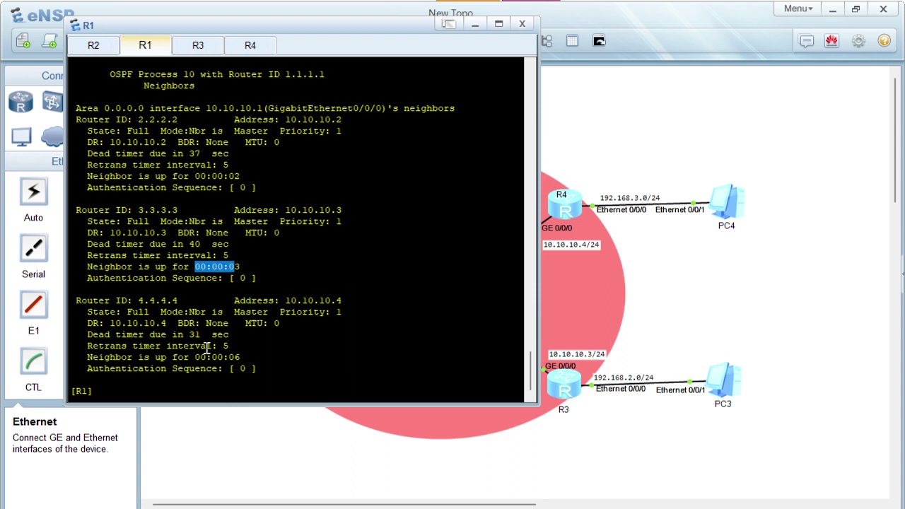
pyautogui.moveTo(200, 356); pyautogui.dragTo(228, 359)
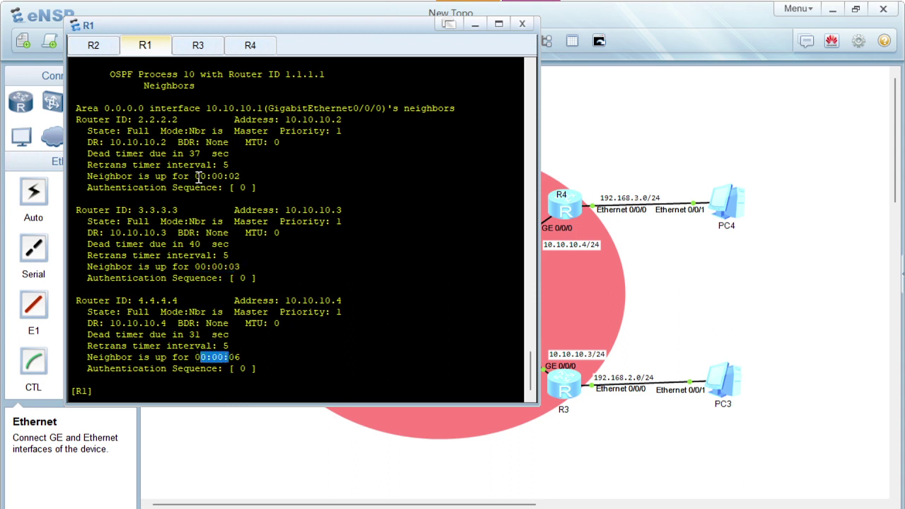
pyautogui.moveTo(195, 176)
pyautogui.mouseDown()
pyautogui.moveTo(244, 176)
pyautogui.moveTo(195, 181)
pyautogui.mouseUp()
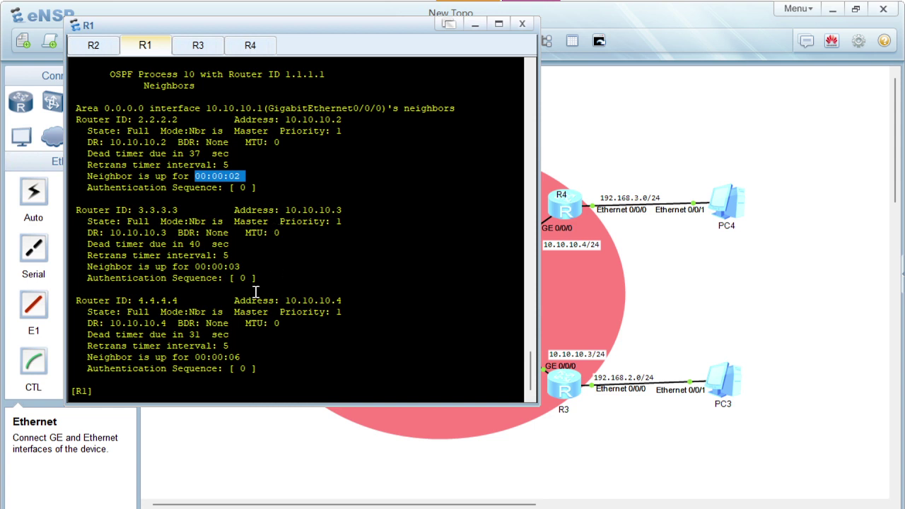
# - Bring the topology diagram forward to review the routers around LSW1, and reopen the R1 console
pyautogui.click(686, 300)
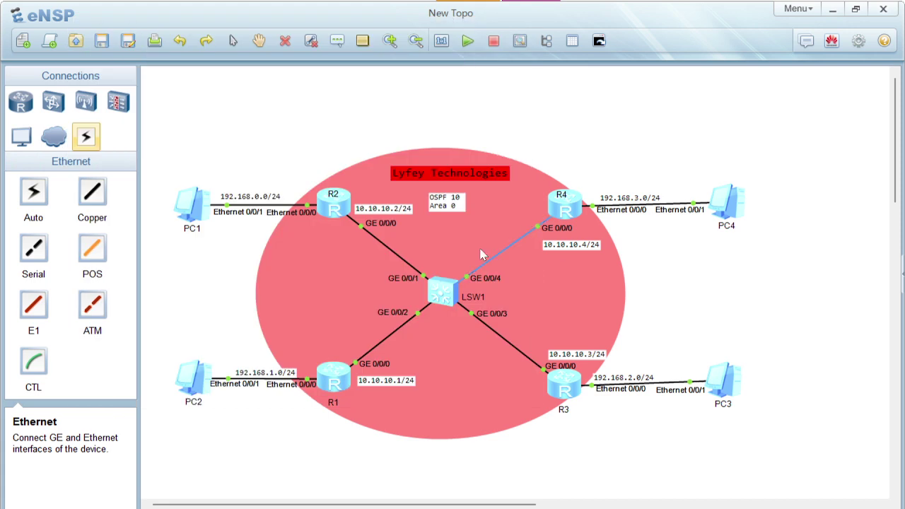
pyautogui.doubleClick(336, 380)
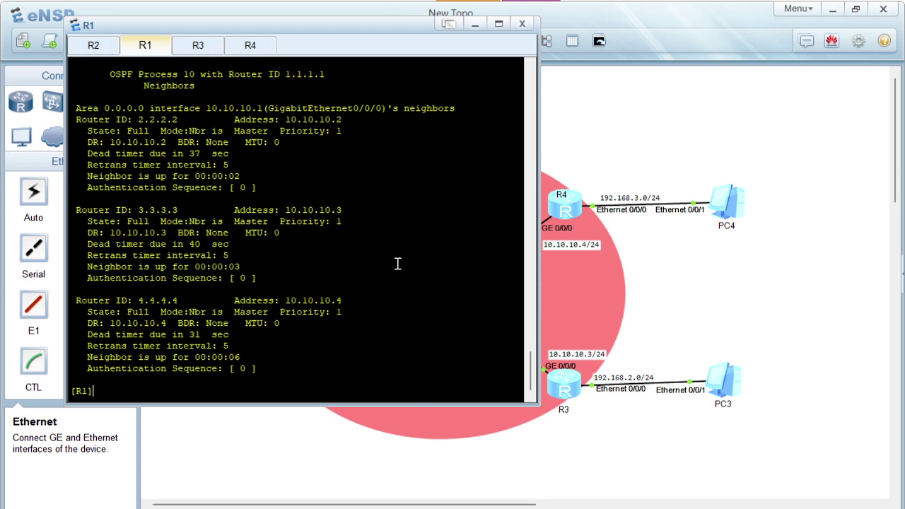
# - Switch to the PowerPoint presentation and highlight R1's interface GigabitEthernet 0/0/0 and ospf dr-priority 100 commands on the Step 3 slide
pyautogui.moveTo(521, 491)
pyautogui.click(494, 421)
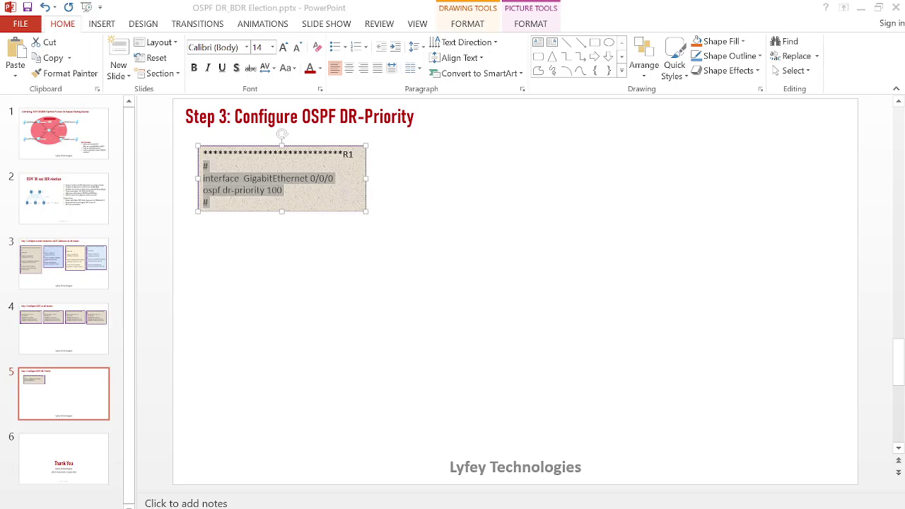
pyautogui.click(320, 268)
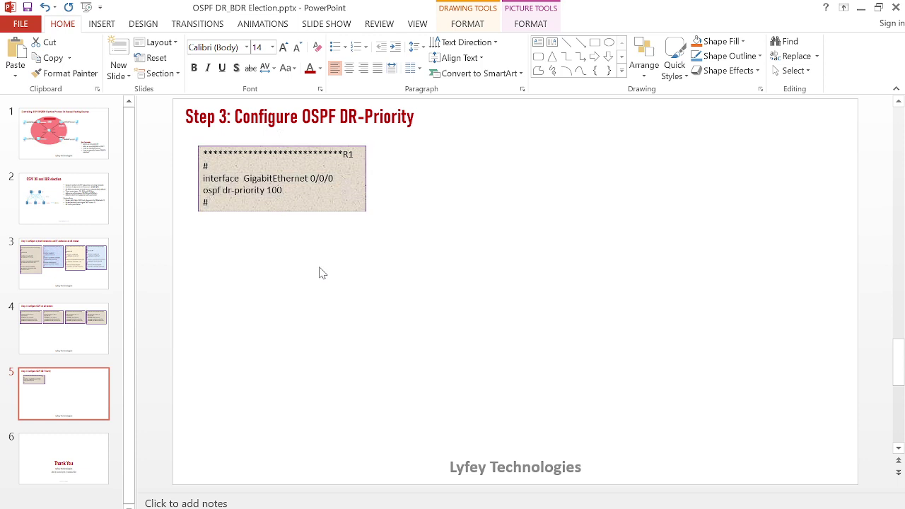
pyautogui.click(225, 203)
pyautogui.moveTo(205, 200); pyautogui.dragTo(194, 162)
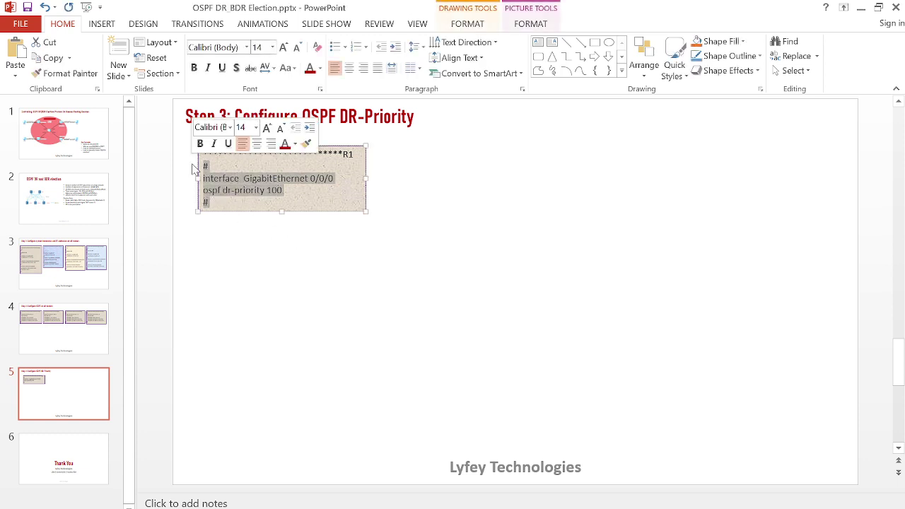
pyautogui.click(244, 205)
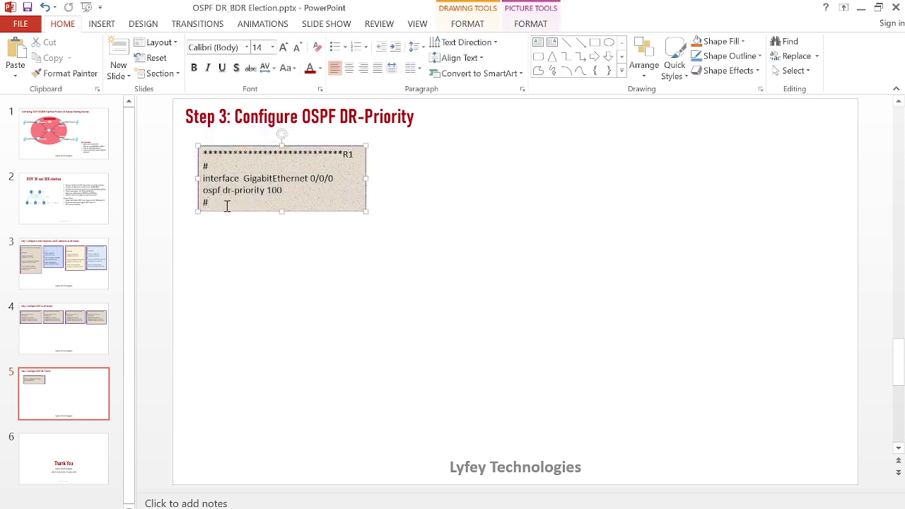
pyautogui.moveTo(215, 204); pyautogui.dragTo(203, 178)
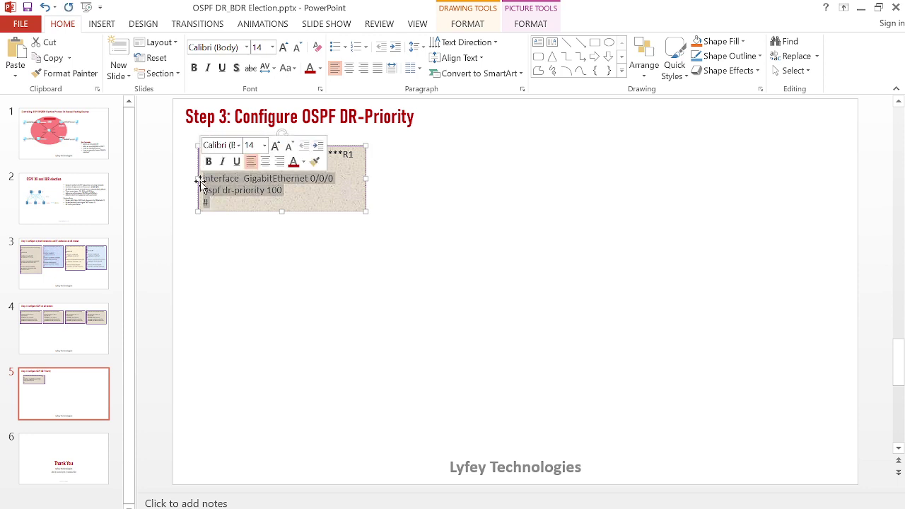
pyautogui.click(229, 206)
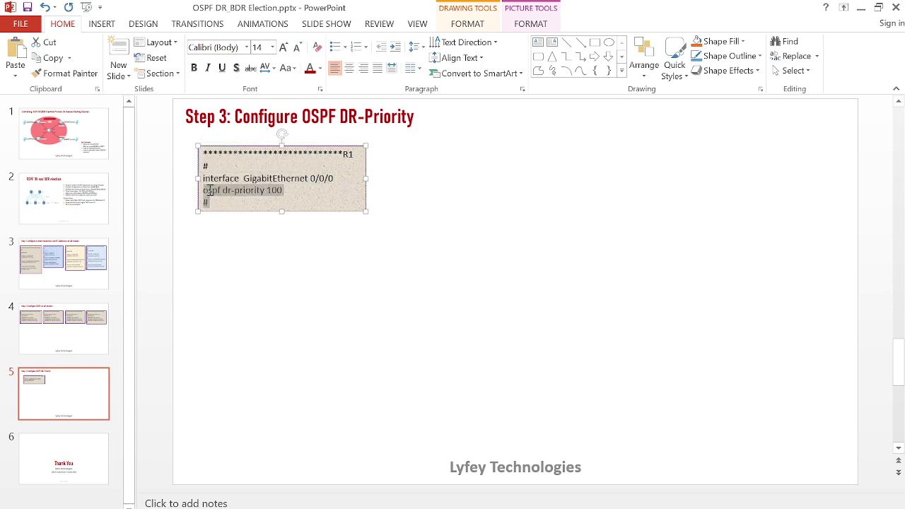